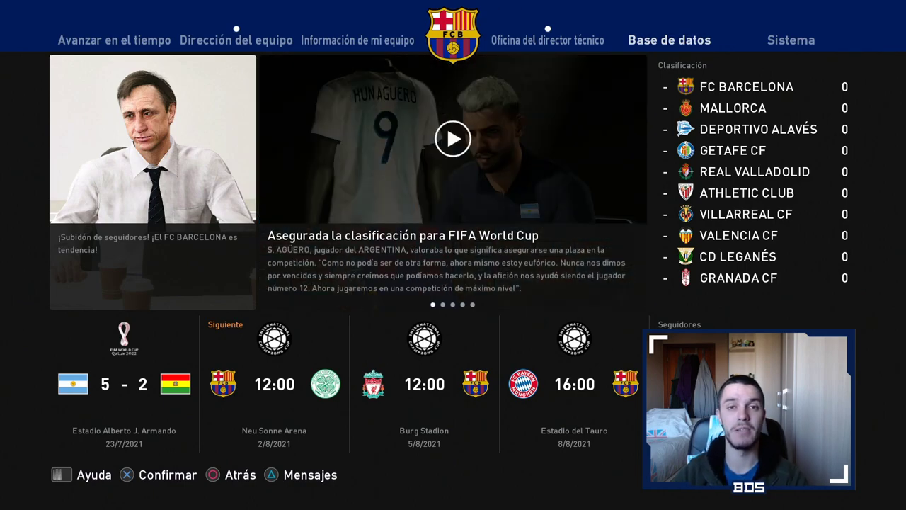
Check the July 2021 match calendar in the team information section and return to the main menu.
{"action": "key", "text": "Right"}
{"action": "key", "text": "Left"}
{"action": "key", "text": "Left"}
{"action": "key", "text": "Left"}
{"action": "key", "text": "Left"}
{"action": "key", "text": "Left"}
{"action": "key", "text": "Right"}
{"action": "key", "text": "Right"}
{"action": "key", "text": "Return"}
{"action": "key", "text": "Return"}
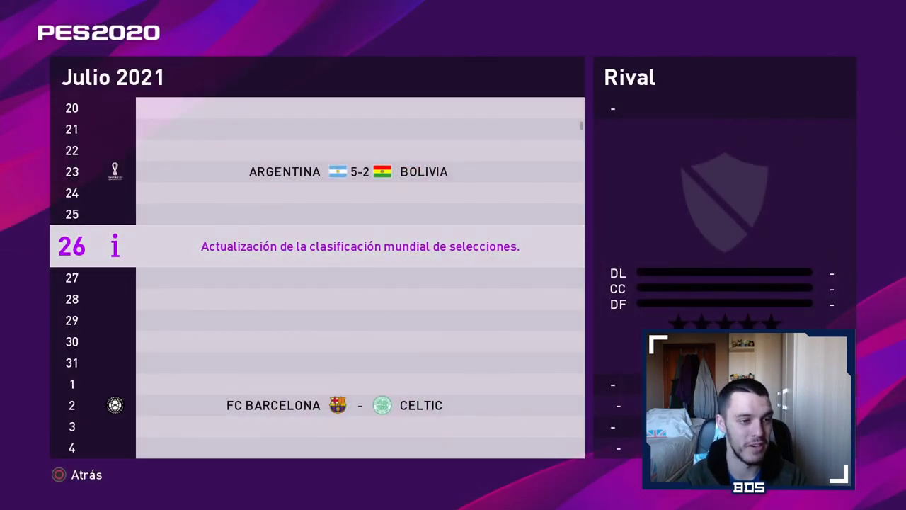
{"action": "key", "text": "Escape"}
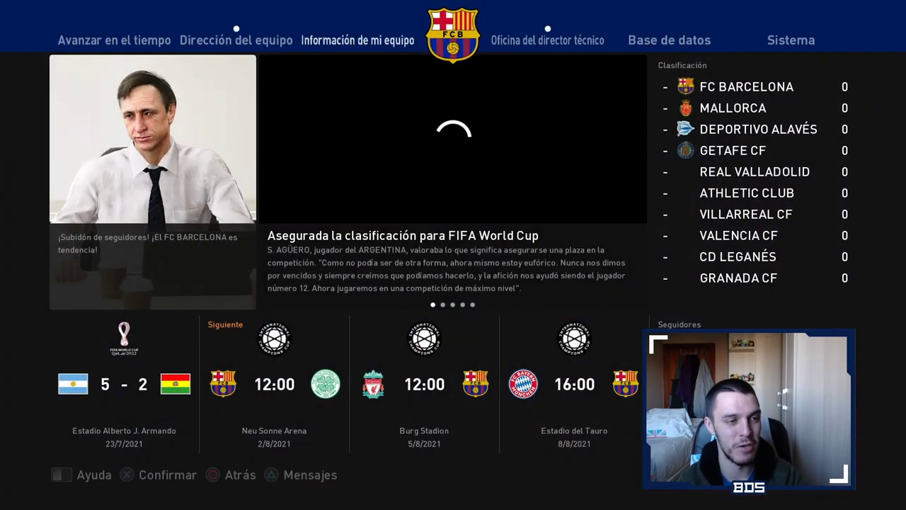
{"action": "key", "text": "Left"}
{"action": "key", "text": "Left"}
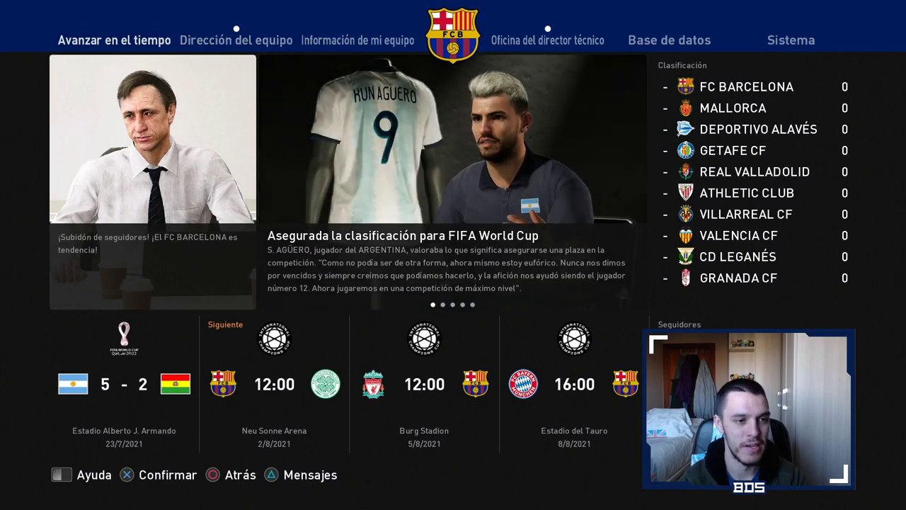
{"action": "key", "text": "Right"}
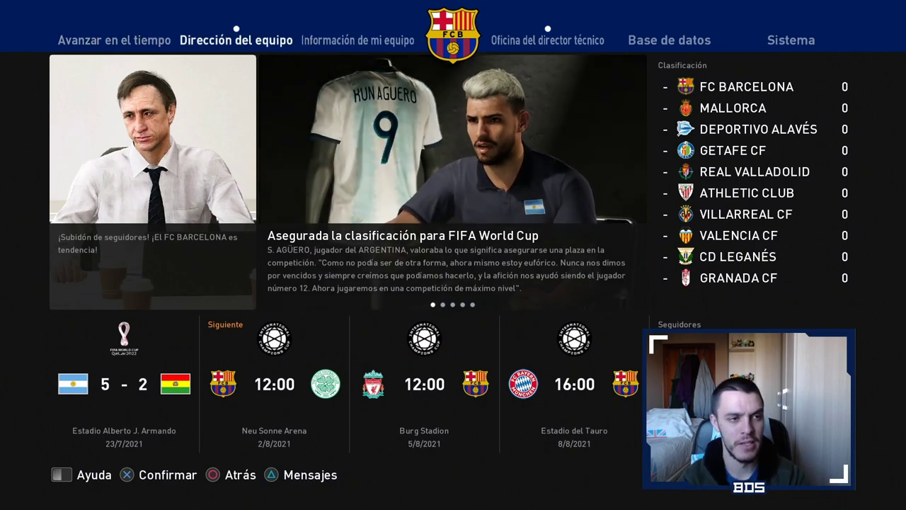
{"action": "key", "text": "Left"}
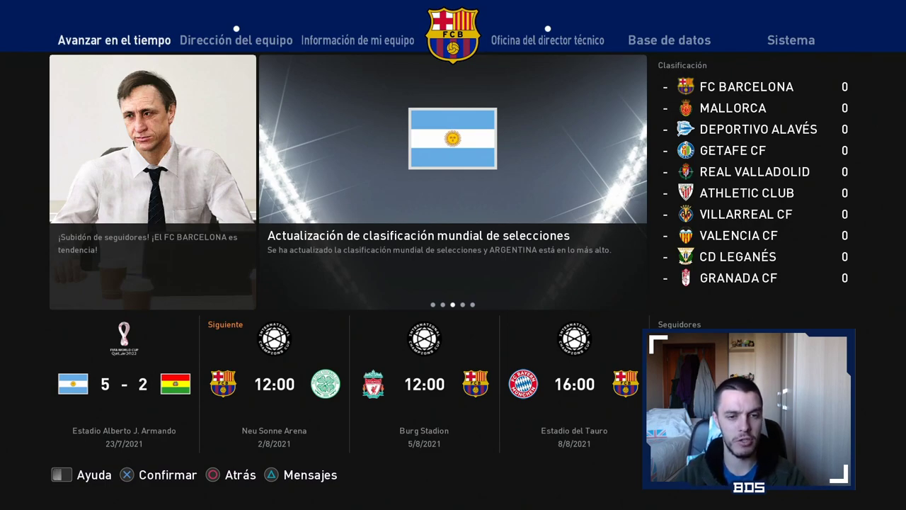
{"action": "key", "text": "Right"}
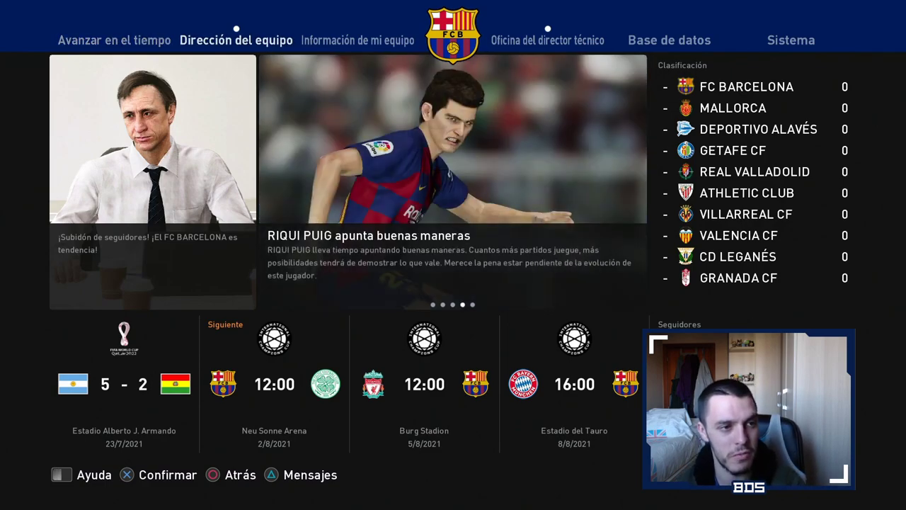
Look through the manager's career records section covering titles won and season squads and results.
{"action": "key", "text": "Right"}
{"action": "key", "text": "Right"}
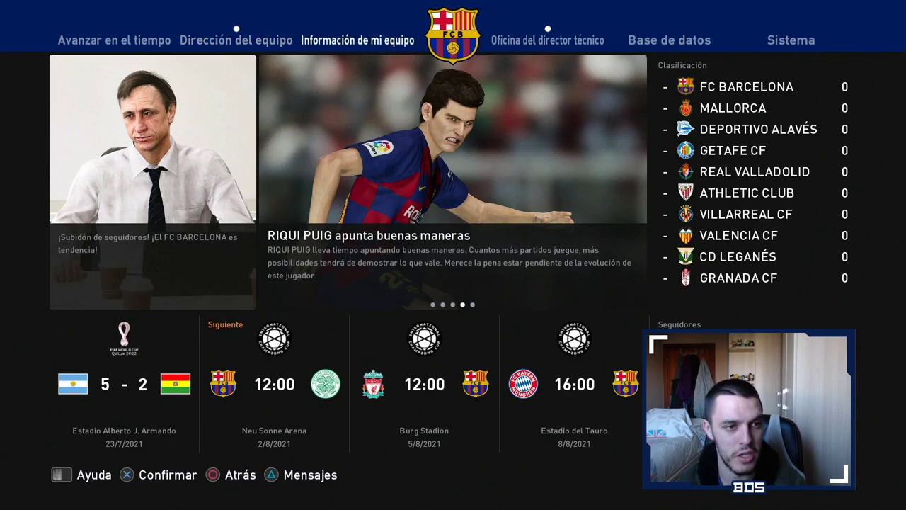
{"action": "key", "text": "Return"}
{"action": "key", "text": "Down"}
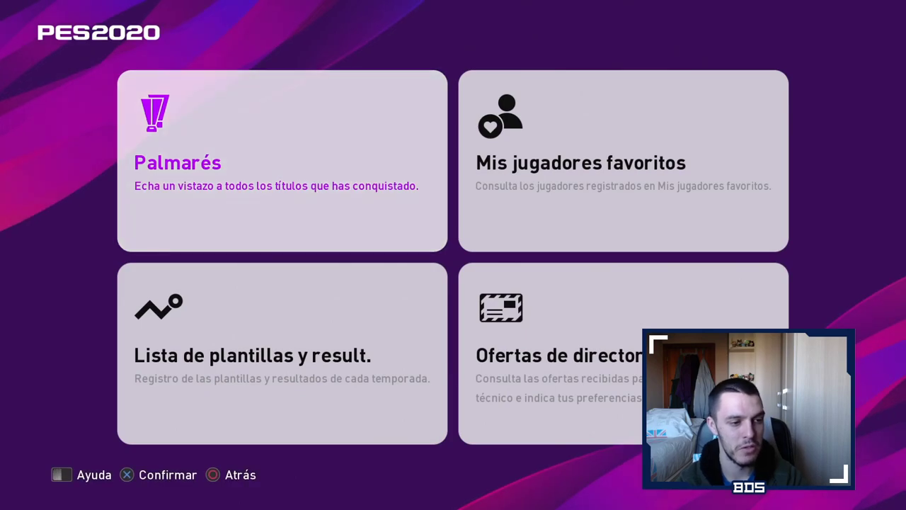
{"action": "key", "text": "Return"}
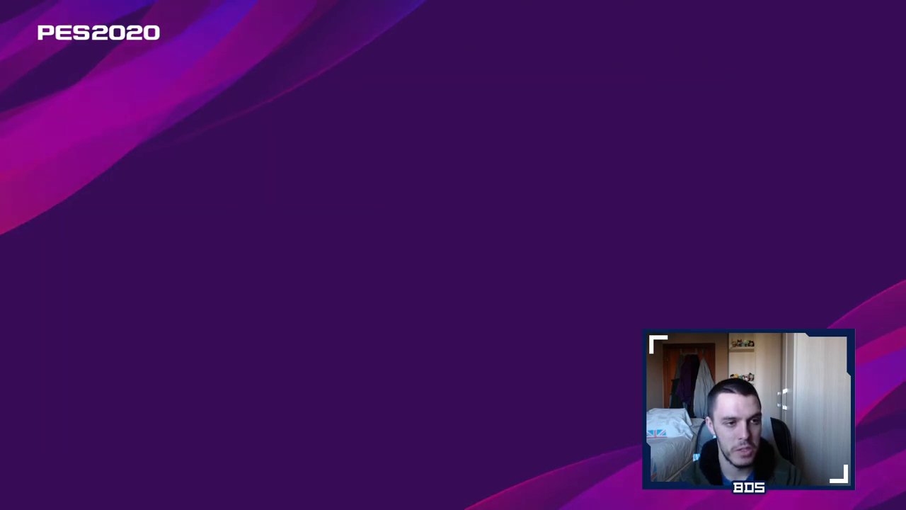
{"action": "key", "text": "Down"}
{"action": "key", "text": "Down"}
{"action": "key", "text": "Down"}
{"action": "key", "text": "Down"}
{"action": "key", "text": "Down"}
{"action": "key", "text": "Down"}
{"action": "key", "text": "Escape"}
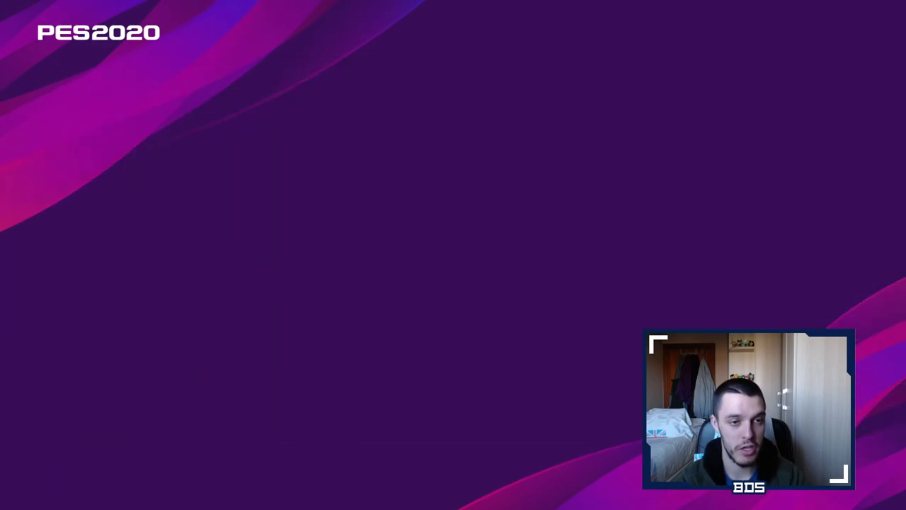
{"action": "key", "text": "Escape"}
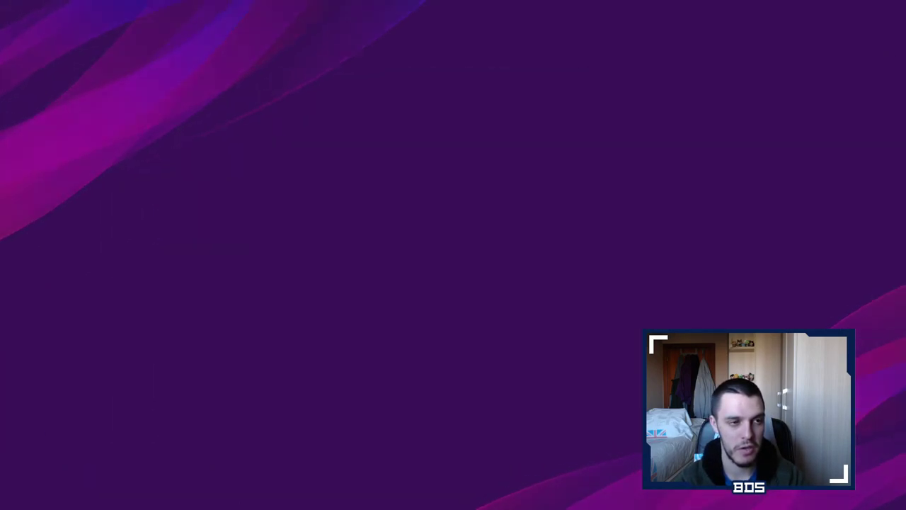
{"action": "key", "text": "Left"}
{"action": "key", "text": "Left"}
{"action": "key", "text": "Left"}
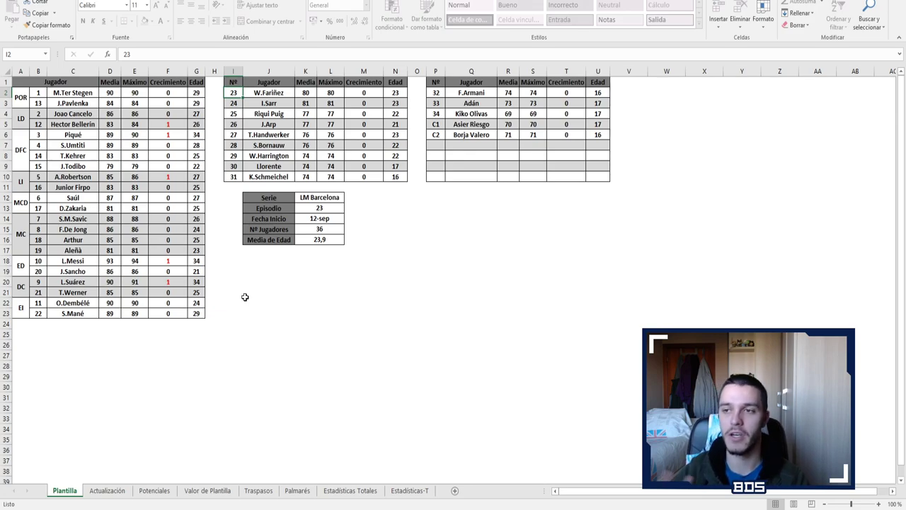
Set Adán's Media to 74 on the Actualización sheet and check his Crecimiento on the Plantilla sheet.
{"action": "left_click", "coordinate": [107, 490]}
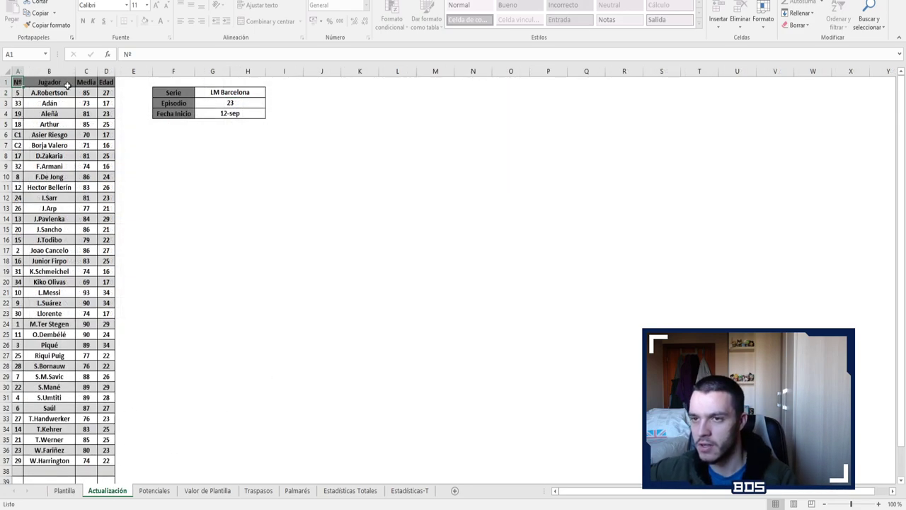
{"action": "left_click", "coordinate": [87, 92]}
{"action": "left_click", "coordinate": [86, 103]}
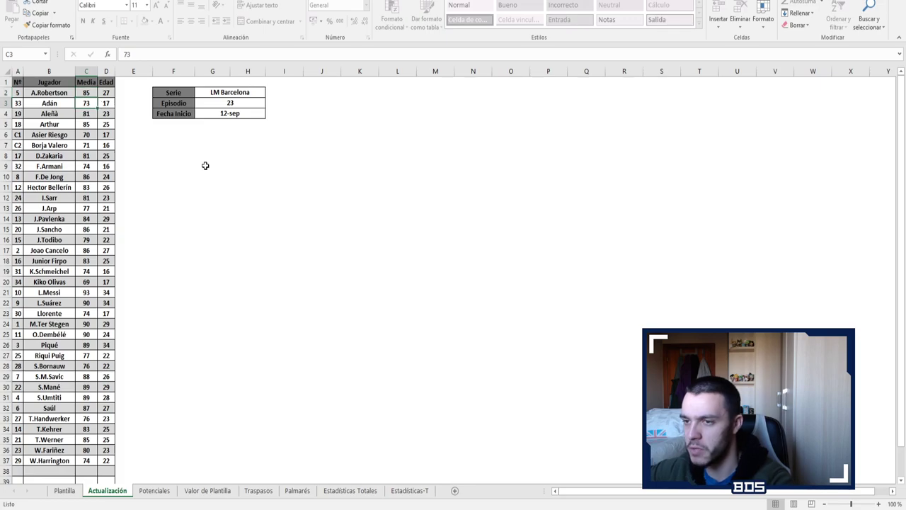
{"action": "type", "text": "74"}
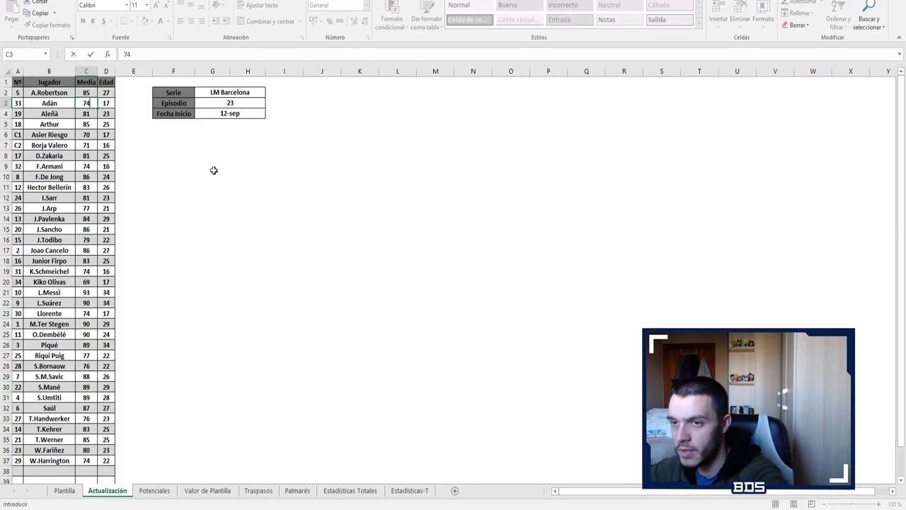
{"action": "left_click", "coordinate": [65, 490]}
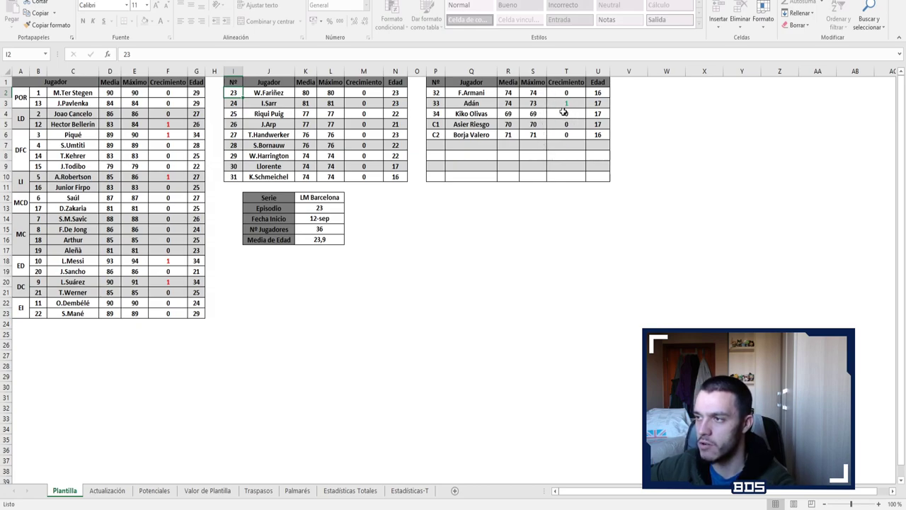
Restore Adán's Media to 73 on the Actualización sheet and return to the Plantilla sheet.
{"action": "left_click", "coordinate": [107, 491]}
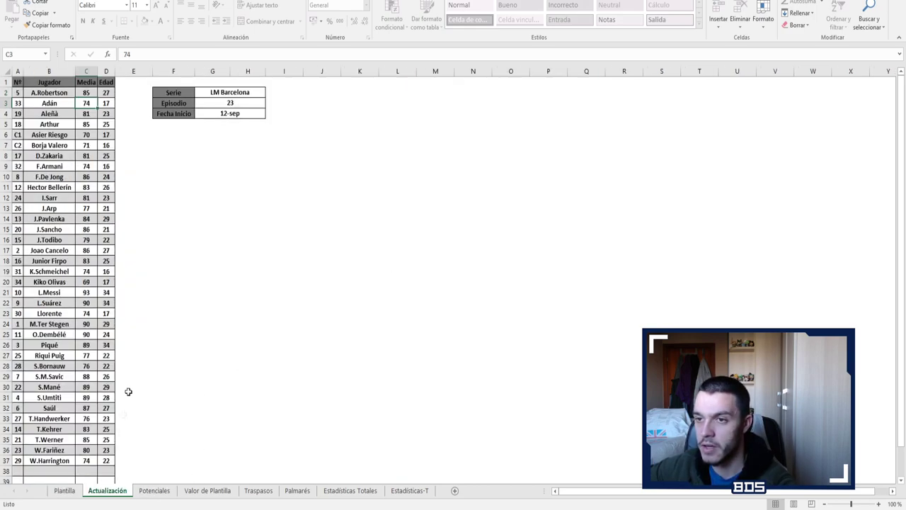
{"action": "type", "text": "73"}
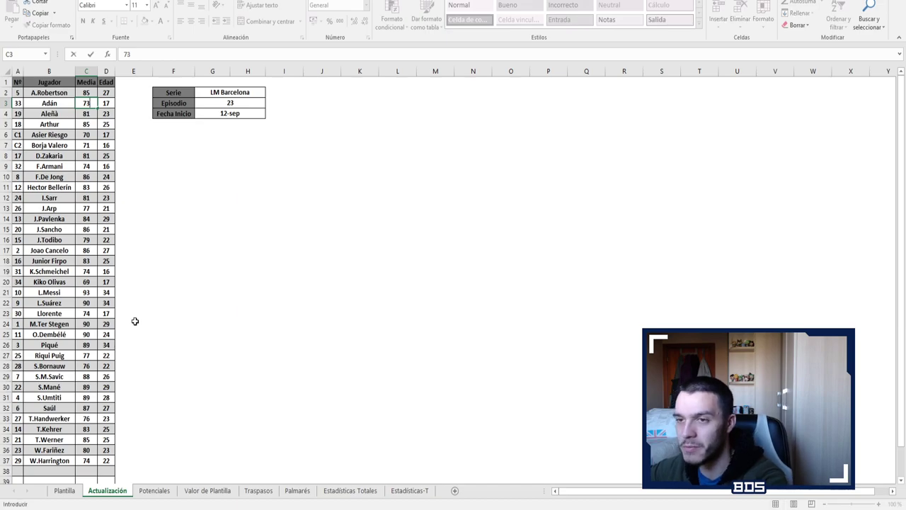
{"action": "left_click", "coordinate": [63, 490]}
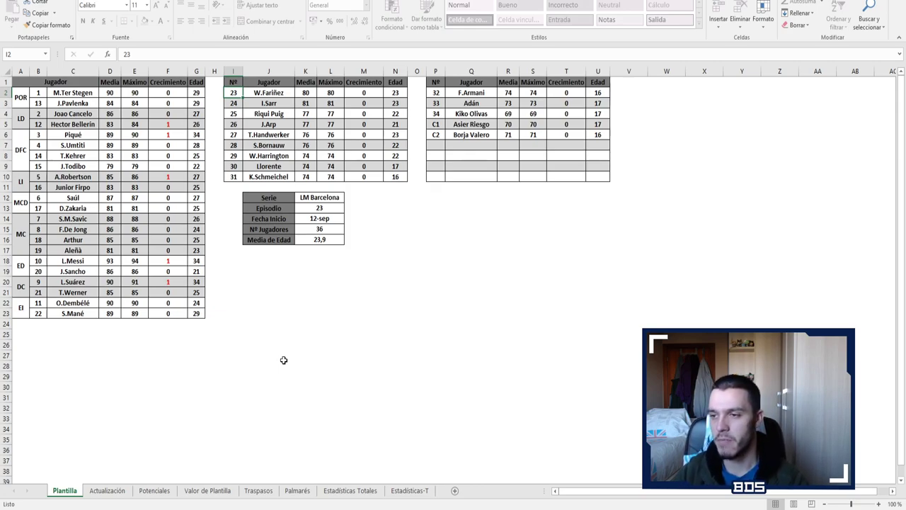
Review the Actualización and Potenciales sheets, comparing the players' maximum ratings with those on the Plantilla sheet.
{"action": "key", "text": "ctrl+Page_Down"}
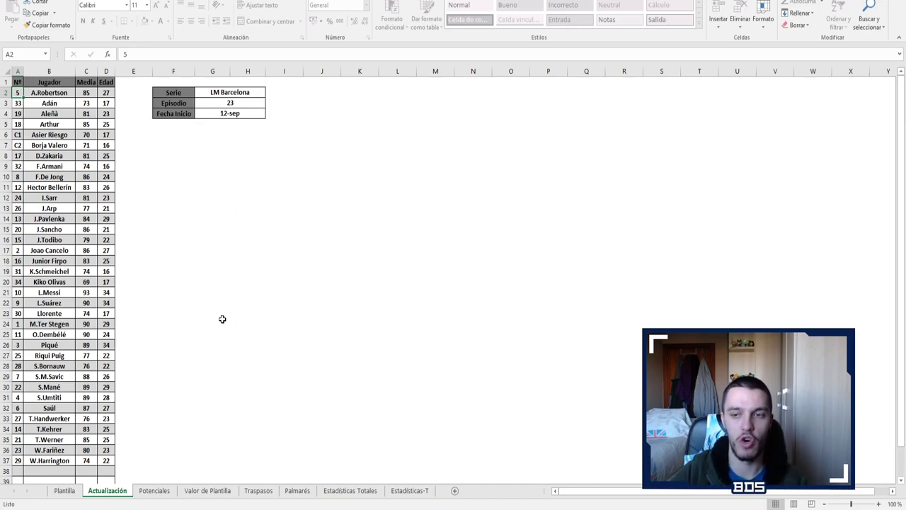
{"action": "key", "text": "ctrl+Page_Down"}
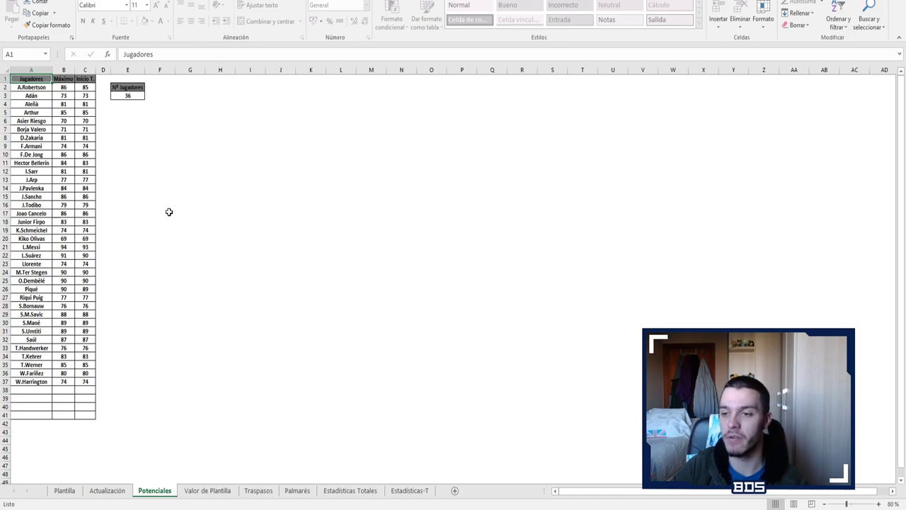
{"action": "left_click", "coordinate": [65, 490]}
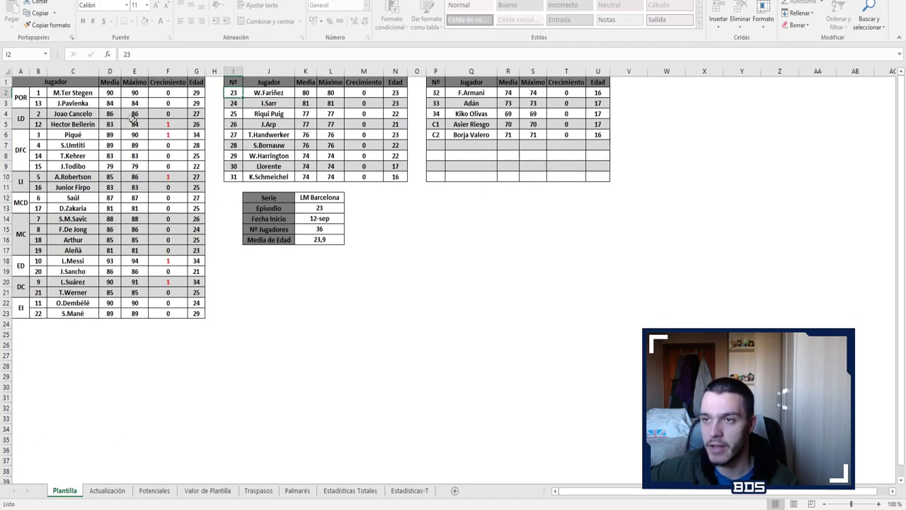
{"action": "left_click", "coordinate": [153, 491]}
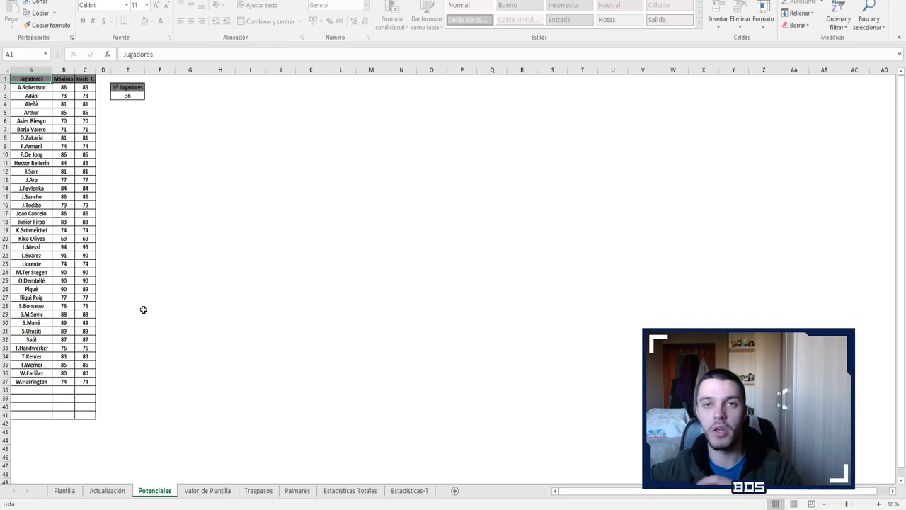
Review player costs on the Valor de Plantilla sheet and signings and sales on the Traspasos sheet, briefly checking the OBS recording.
{"action": "key", "text": "ctrl+Page_Down"}
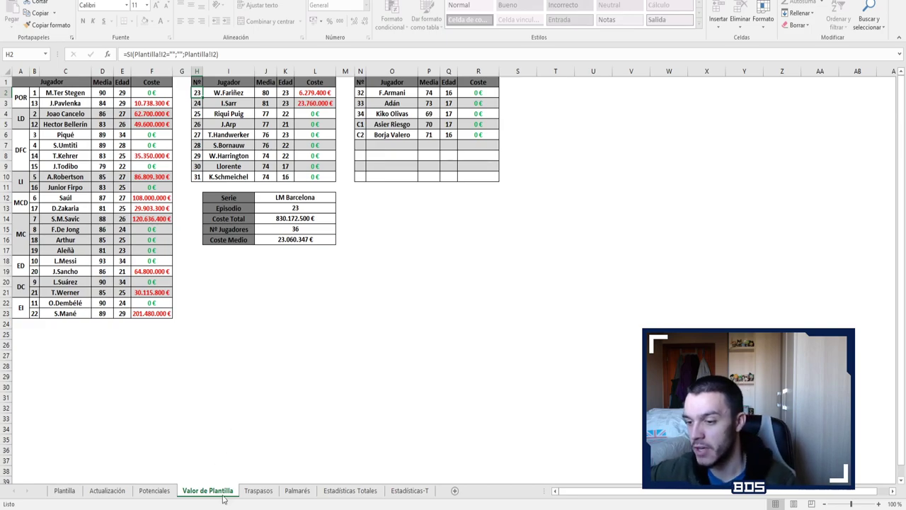
{"action": "left_click", "coordinate": [248, 490]}
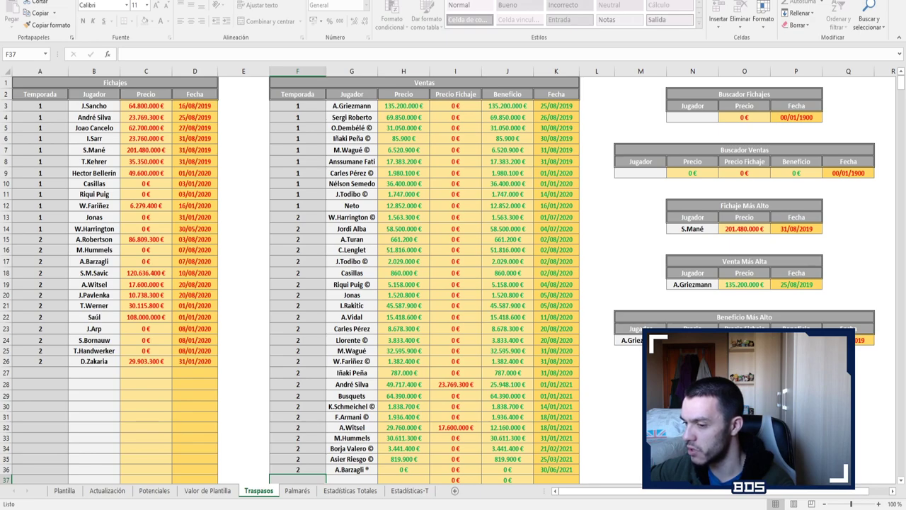
{"action": "left_click", "coordinate": [228, 490]}
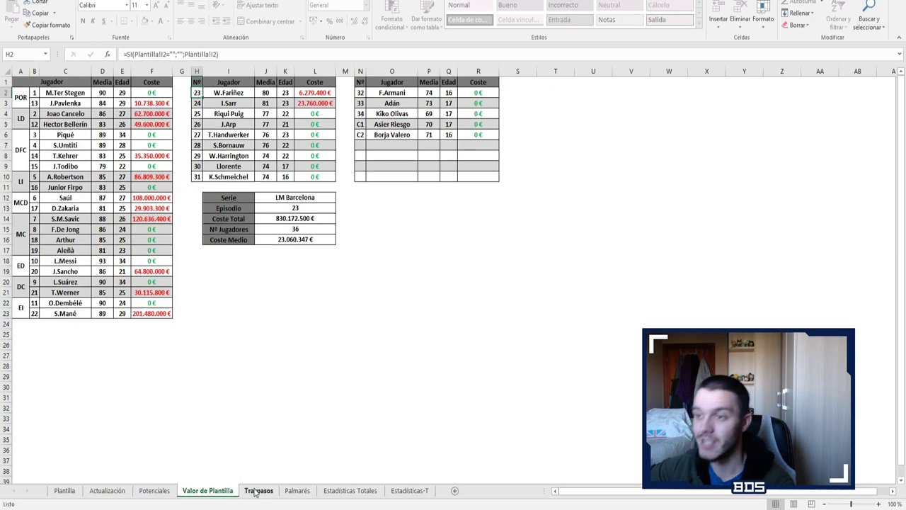
{"action": "left_click", "coordinate": [256, 491]}
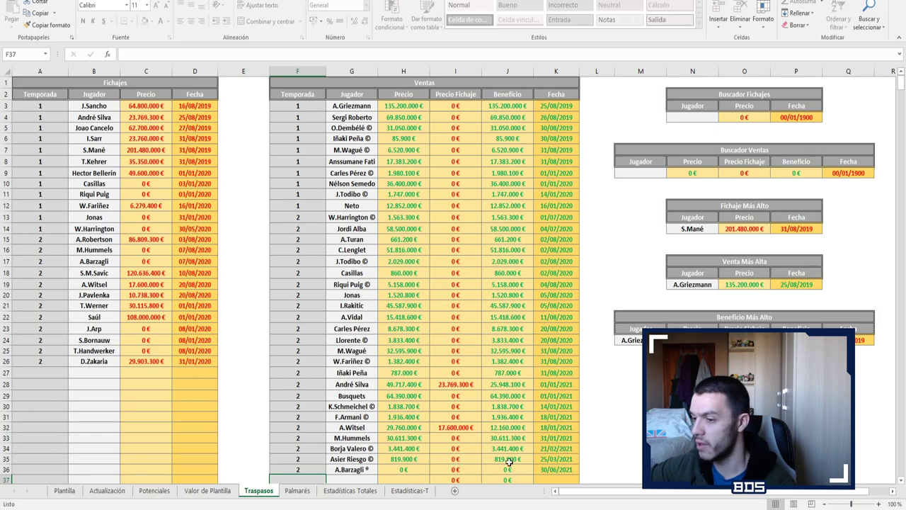
{"action": "key", "text": "alt+Tab"}
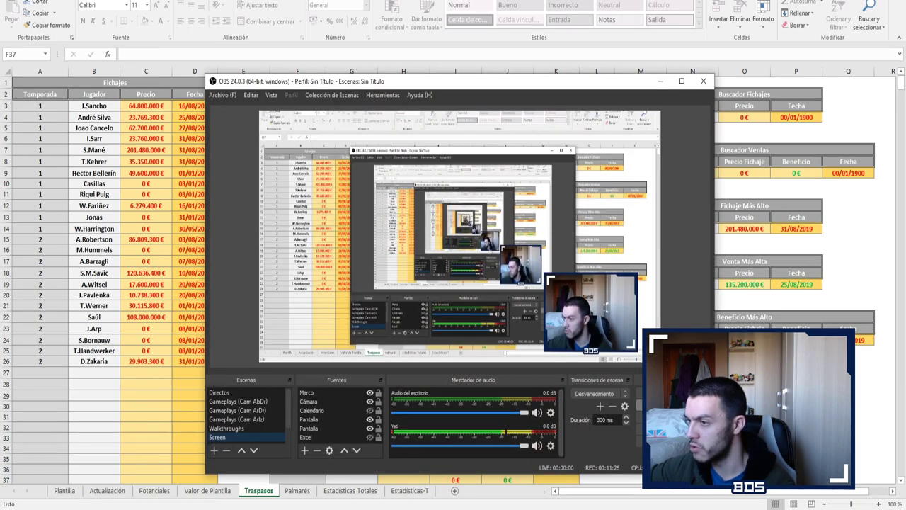
{"action": "key", "text": "alt+Tab"}
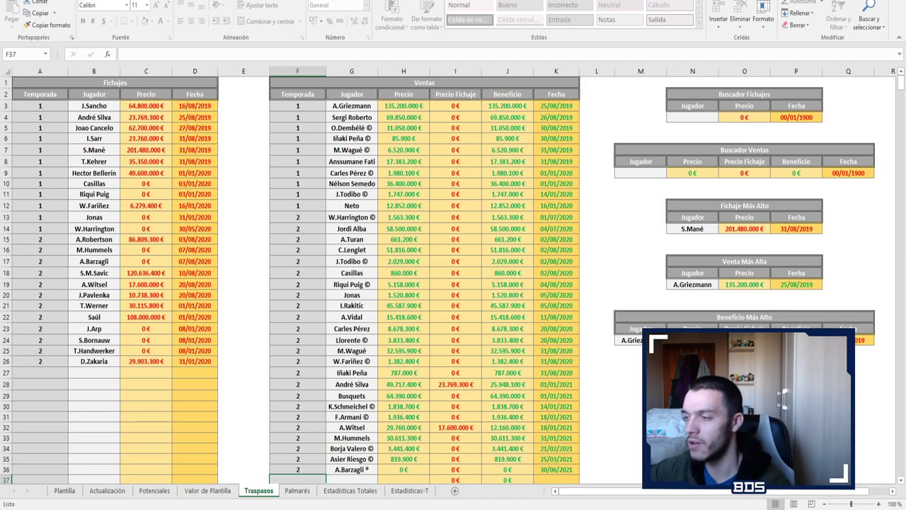
Examine the Palmarés sheet's V, E, D, GF and GC columns and the titles for the 2019-20 and 2020-21 seasons.
{"action": "left_click", "coordinate": [298, 491]}
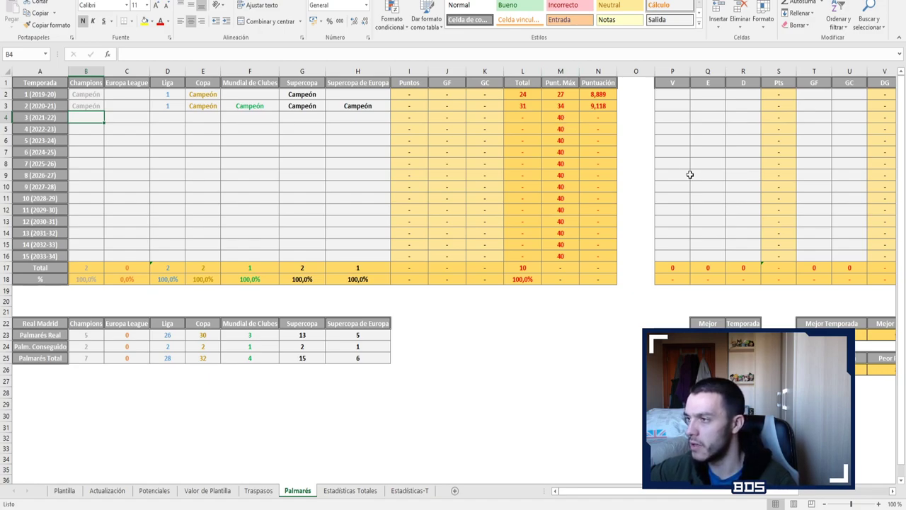
{"action": "left_click_drag", "start_coordinate": [685, 98], "coordinate": [741, 103]}
{"action": "left_click", "coordinate": [743, 106]}
{"action": "left_click_drag", "start_coordinate": [685, 98], "coordinate": [731, 106]}
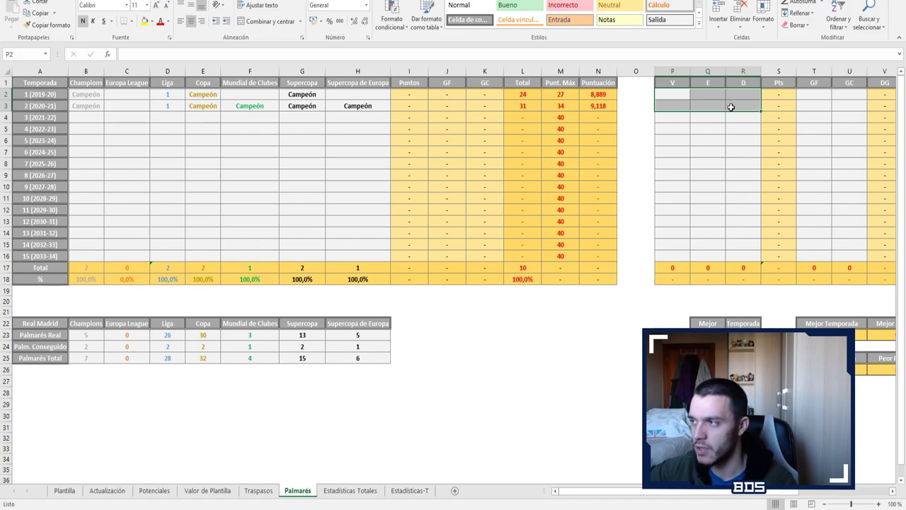
{"action": "left_click_drag", "start_coordinate": [814, 105], "coordinate": [833, 95]}
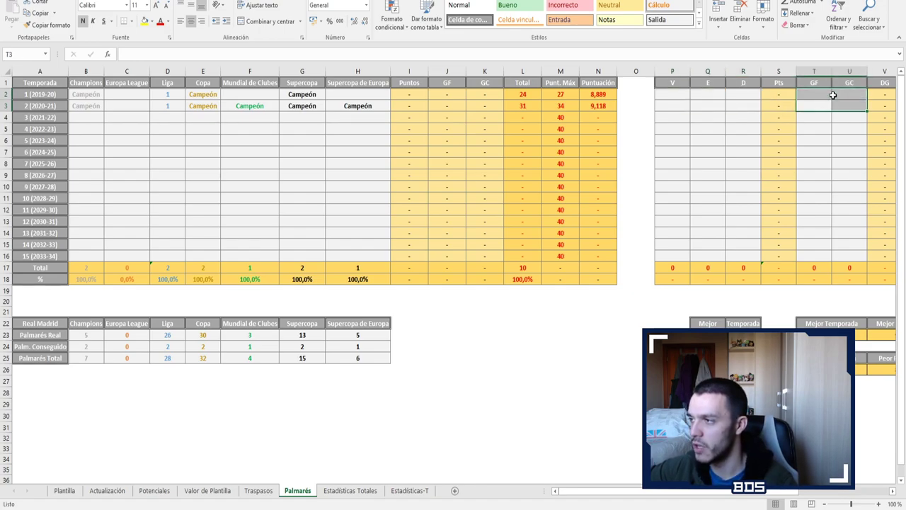
{"action": "left_click", "coordinate": [671, 97]}
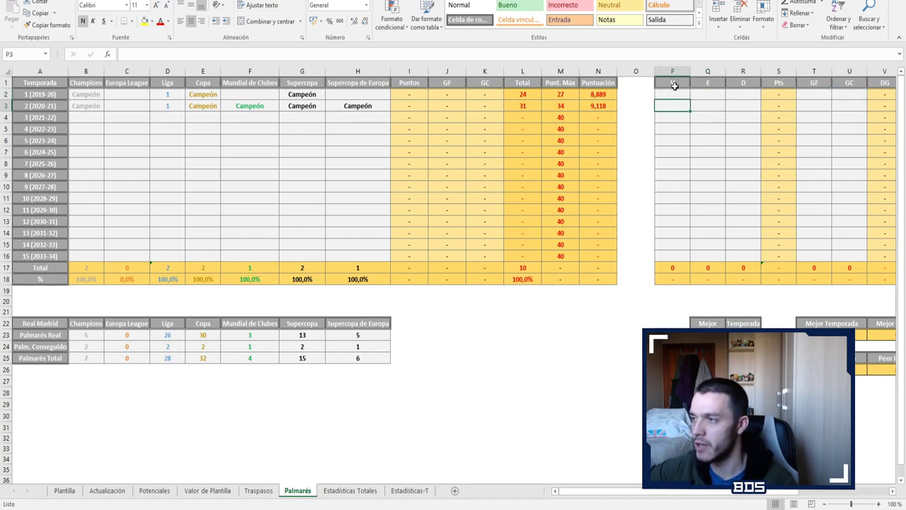
{"action": "left_click_drag", "start_coordinate": [676, 95], "coordinate": [729, 105]}
{"action": "left_click", "coordinate": [729, 105]}
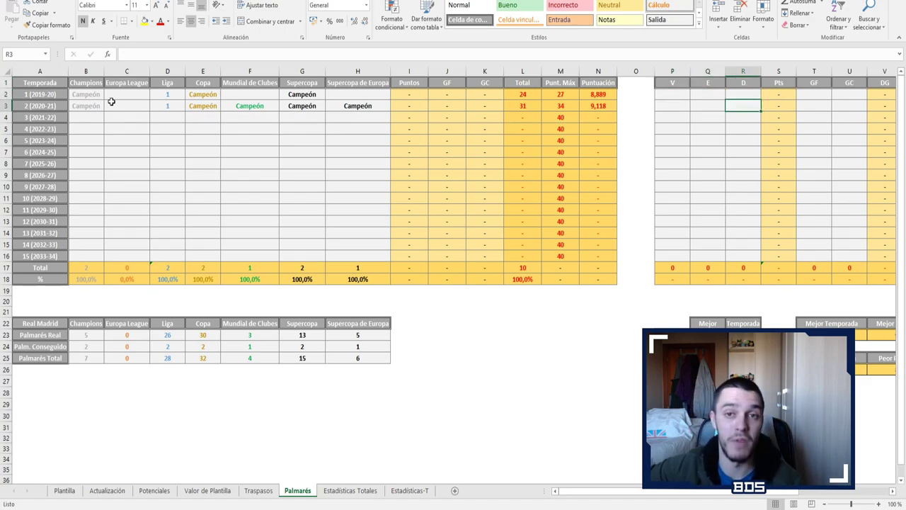
{"action": "left_click_drag", "start_coordinate": [85, 94], "coordinate": [278, 117]}
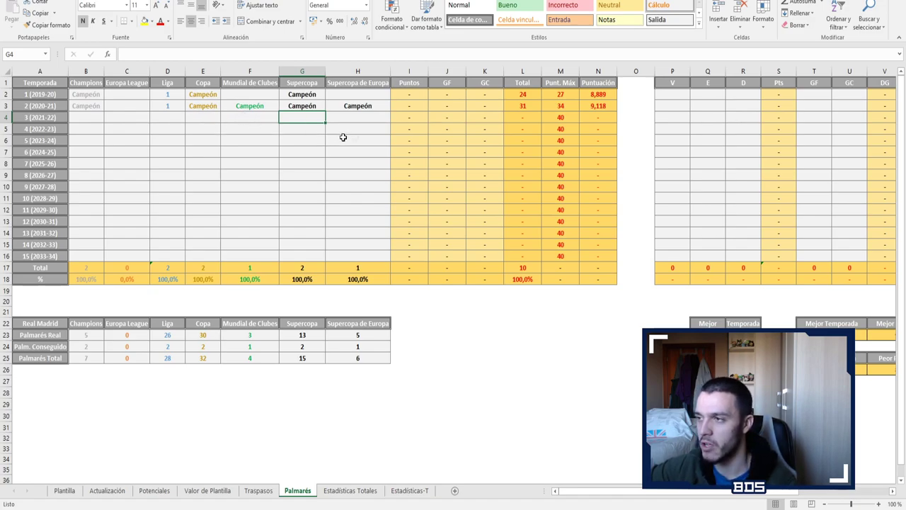
Enter 1 in the V, E, D, GF and GC columns for the 2019-20 season on the Palmarés sheet.
{"action": "left_click", "coordinate": [412, 94]}
{"action": "left_click", "coordinate": [412, 106]}
{"action": "mouse_move", "coordinate": [412, 105]}
{"action": "left_mouse_down"}
{"action": "mouse_move", "coordinate": [482, 91]}
{"action": "mouse_move", "coordinate": [398, 101]}
{"action": "left_mouse_up"}
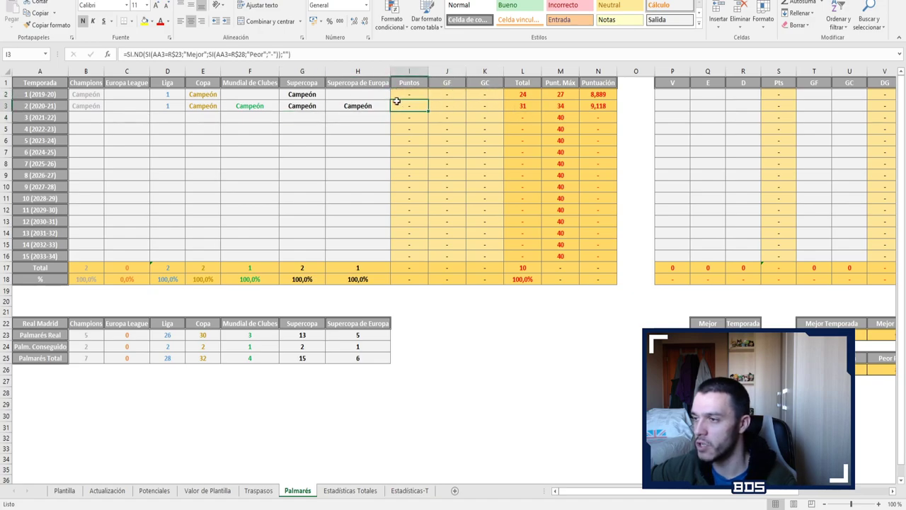
{"action": "left_click", "coordinate": [371, 95]}
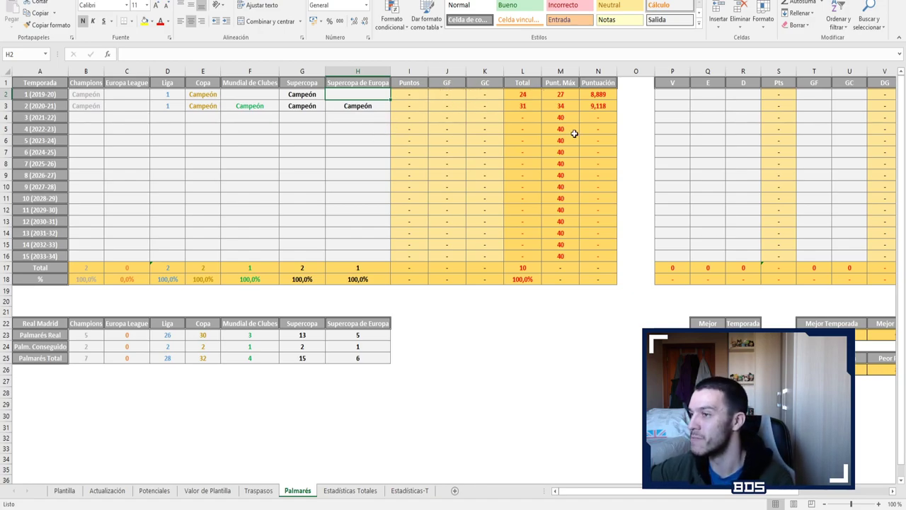
{"action": "left_click", "coordinate": [681, 95]}
{"action": "type", "text": "1"}
{"action": "key", "text": "Tab"}
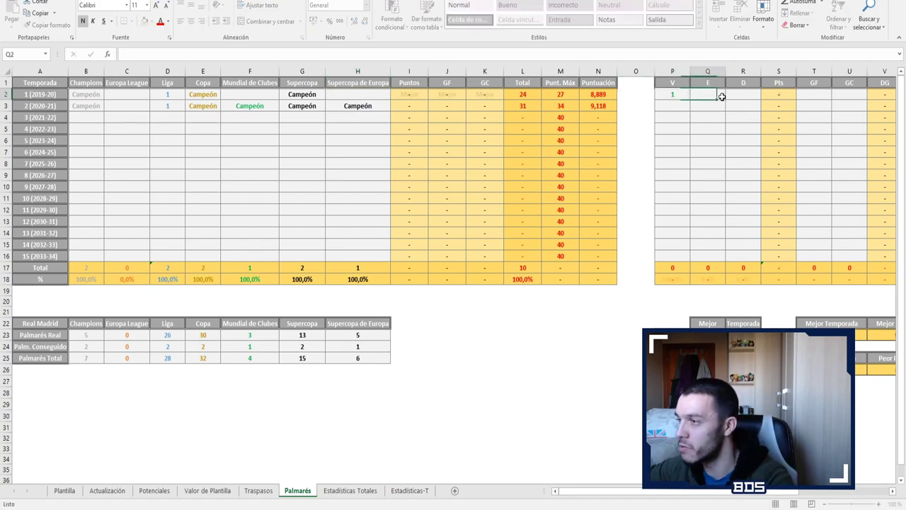
{"action": "type", "text": "1"}
{"action": "key", "text": "Tab"}
{"action": "type", "text": "1"}
{"action": "key", "text": "Tab"}
{"action": "type", "text": "1"}
{"action": "key", "text": "Tab"}
{"action": "type", "text": "1"}
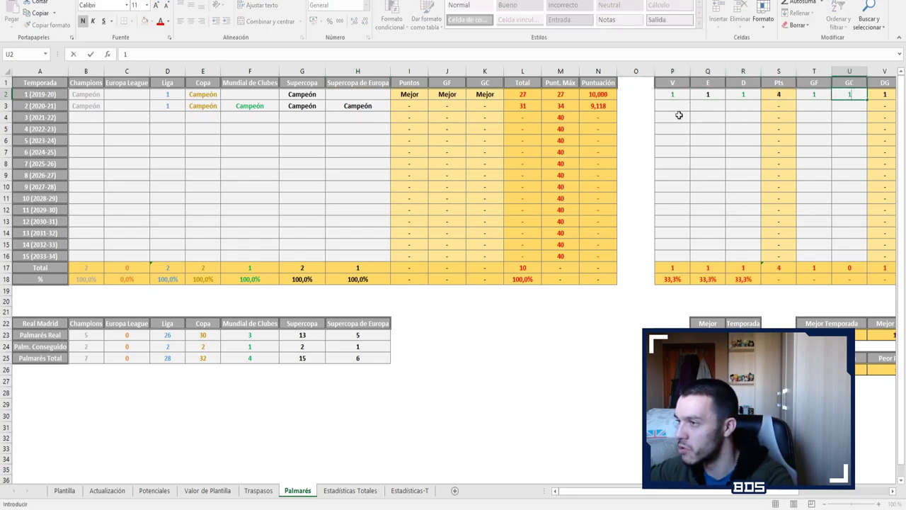
Fill the V, E, D, GF and GC columns for the 2020-21 season with 1.
{"action": "key", "text": "Return"}
{"action": "type", "text": "1"}
{"action": "key", "text": "Tab"}
{"action": "type", "text": "1"}
{"action": "key", "text": "Tab"}
{"action": "type", "text": "1"}
{"action": "key", "text": "Tab"}
{"action": "type", "text": "1"}
{"action": "key", "text": "Tab"}
{"action": "type", "text": "1"}
{"action": "left_click", "coordinate": [835, 130]}
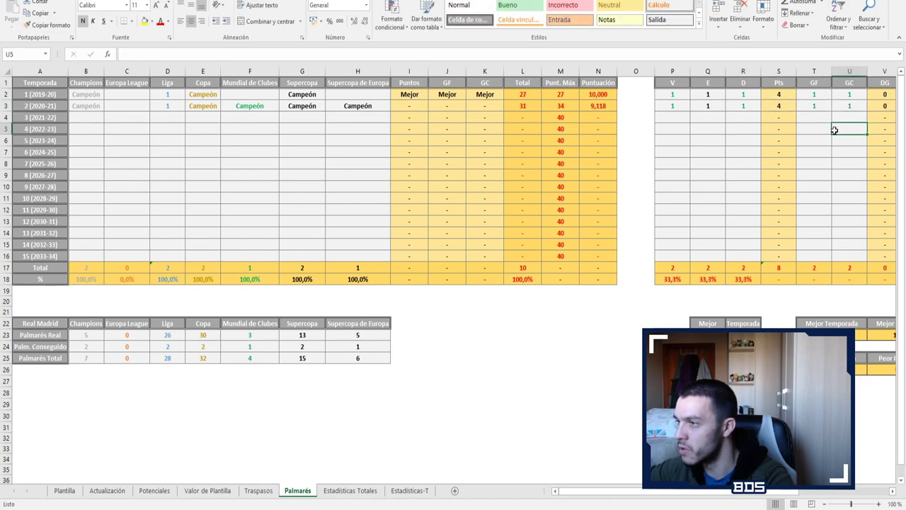
Clear the V, E, D, GF and GC values for the 2019-20 and 2020-21 seasons.
{"action": "left_click_drag", "start_coordinate": [672, 94], "coordinate": [754, 108]}
{"action": "key", "text": "Delete"}
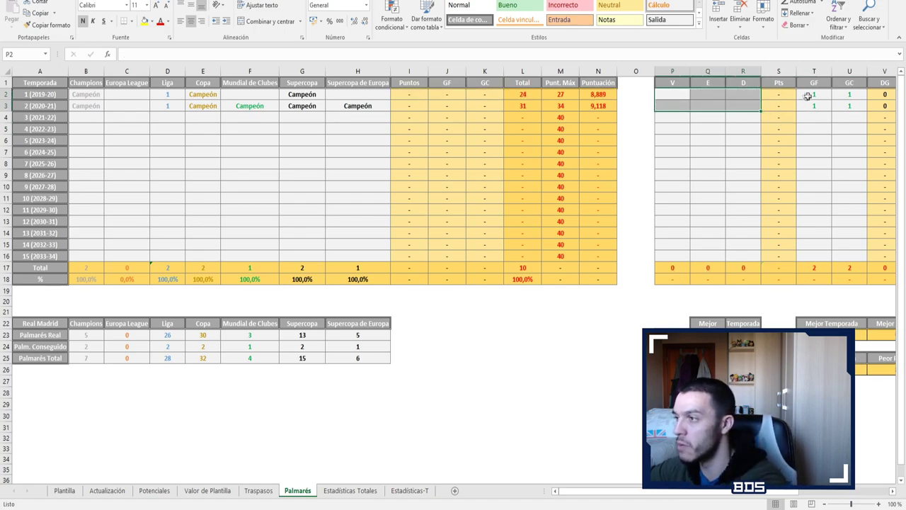
{"action": "left_click_drag", "start_coordinate": [808, 97], "coordinate": [831, 103]}
{"action": "key", "text": "Delete"}
{"action": "left_click", "coordinate": [697, 106]}
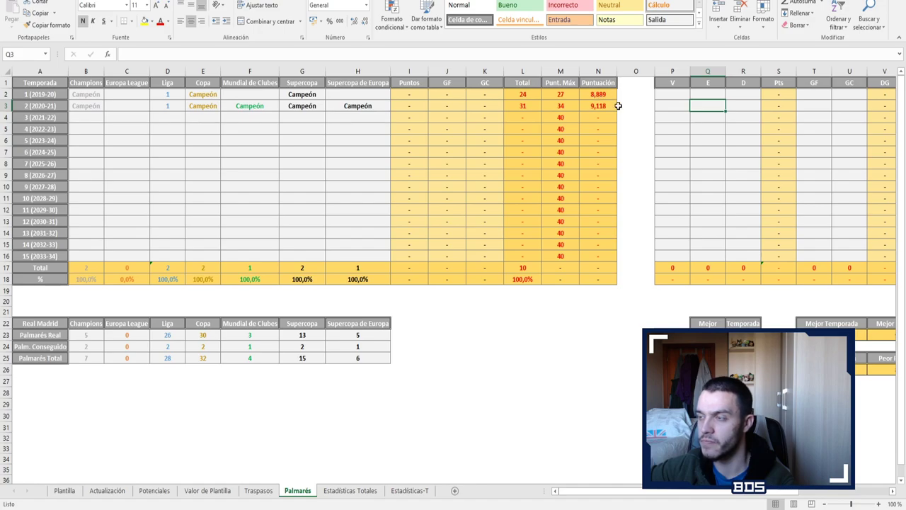
Replace the Real Madrid heading of the club honours table below the seasons with Barcelona.
{"action": "left_click", "coordinate": [289, 139]}
{"action": "left_click", "coordinate": [223, 140]}
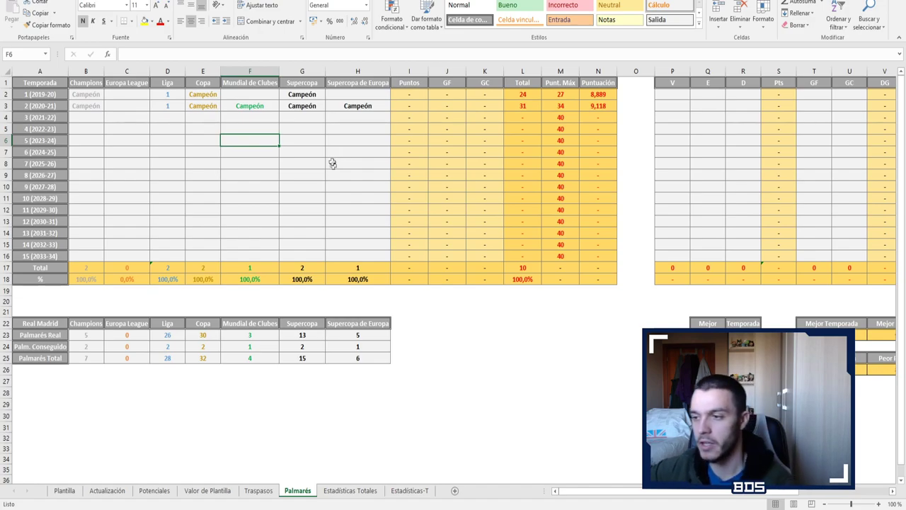
{"action": "left_click", "coordinate": [62, 323]}
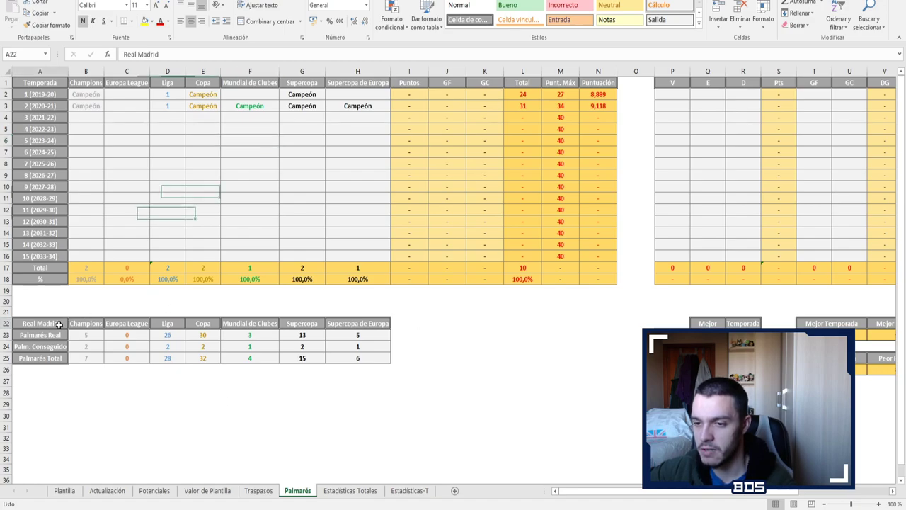
{"action": "type", "text": "Barcelona"}
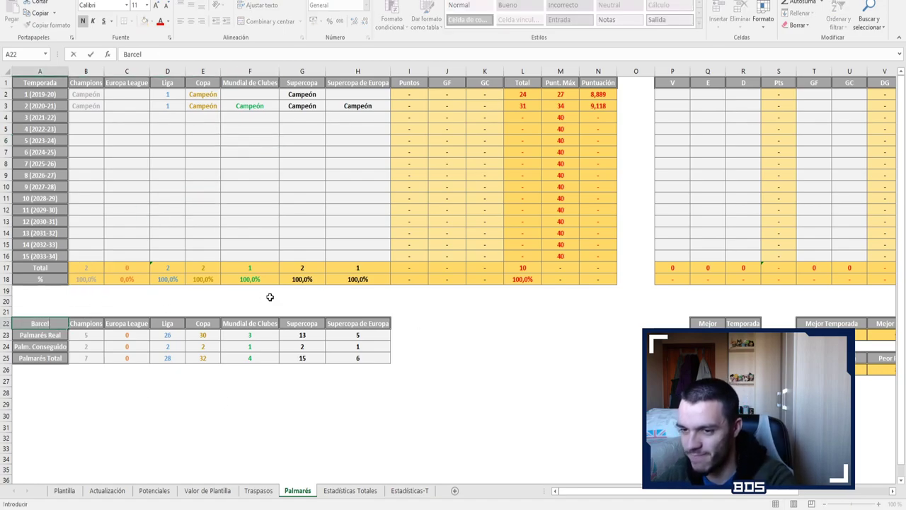
{"action": "left_click", "coordinate": [100, 254]}
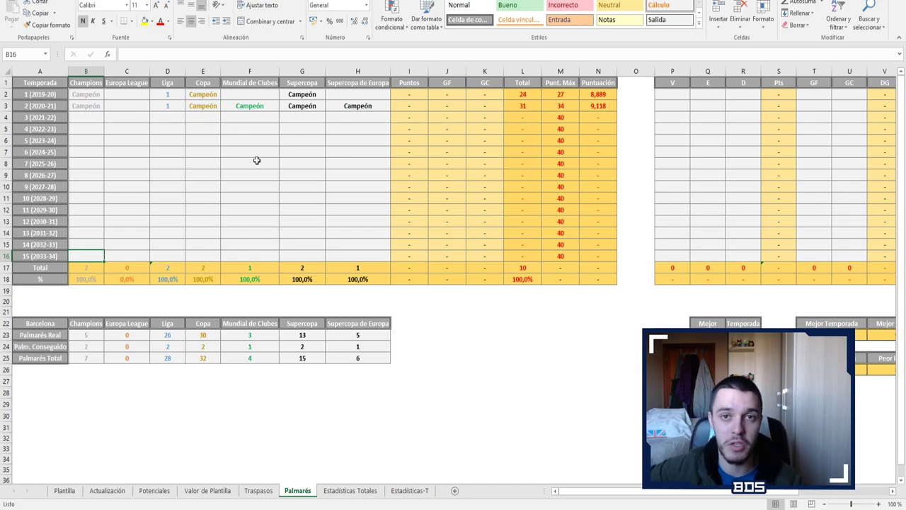
Review the players' matches, goals, assists, cards and ratings for Temporada 1 and Temporada 2 on the Estadísticas-T sheet.
{"action": "key", "text": "ctrl+Page_Down"}
{"action": "key", "text": "ctrl+Page_Down"}
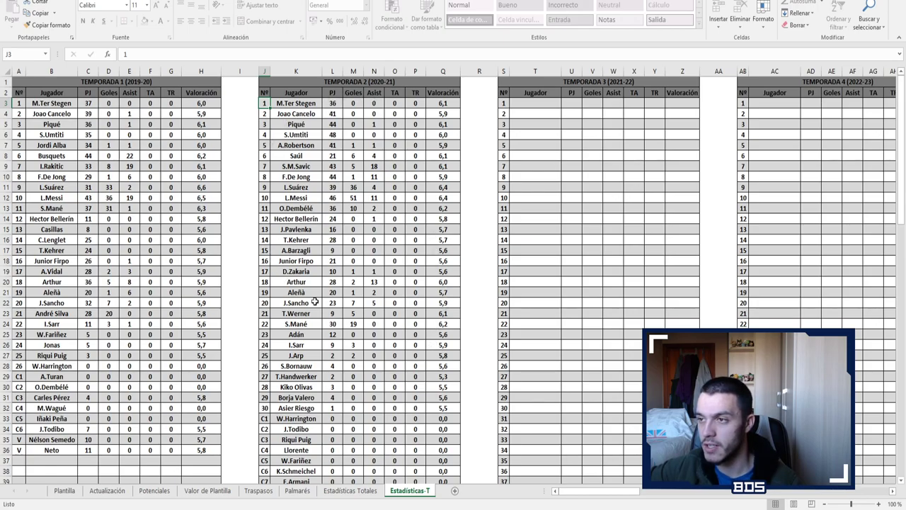
{"action": "left_click_drag", "start_coordinate": [597, 490], "coordinate": [567, 488]}
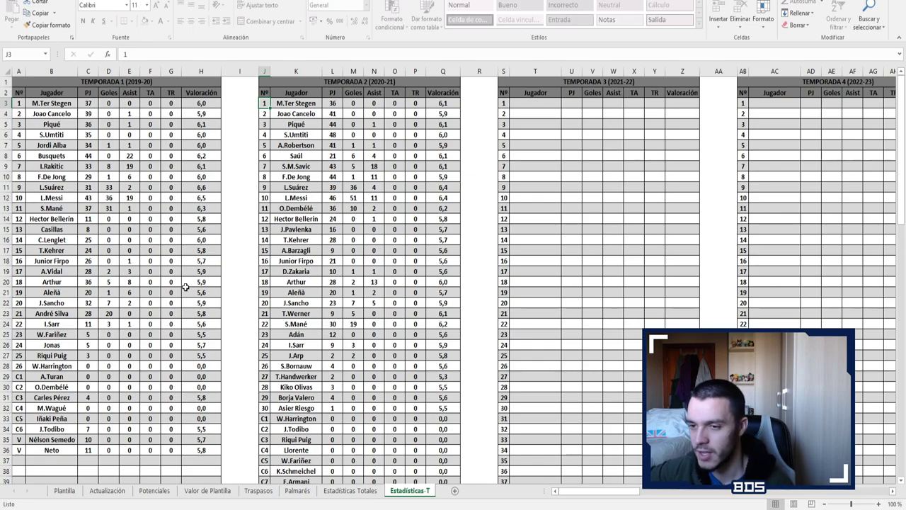
{"action": "scroll", "coordinate": [328, 380], "scroll_direction": "down", "scroll_amount": 3}
{"action": "scroll", "coordinate": [328, 381], "scroll_direction": "up", "scroll_amount": 3}
{"action": "scroll", "coordinate": [328, 381], "scroll_direction": "down", "scroll_amount": 2}
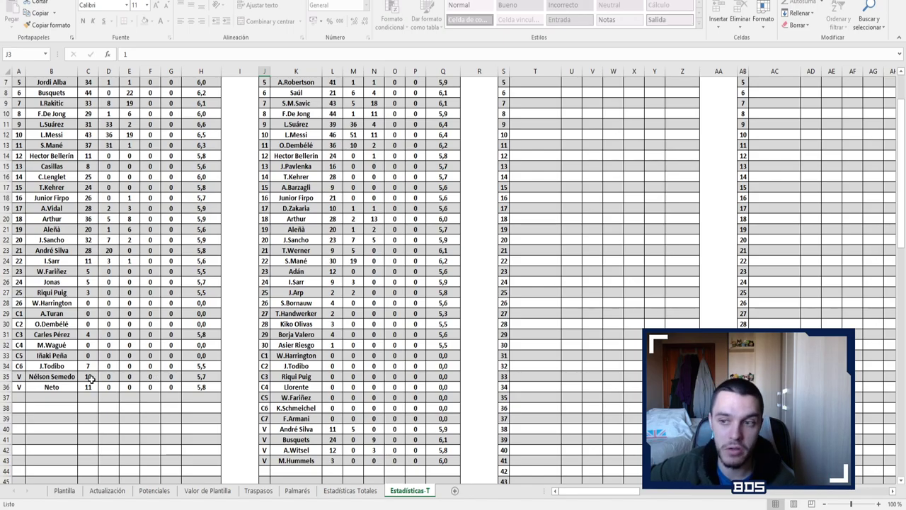
{"action": "scroll", "coordinate": [249, 388], "scroll_direction": "down", "scroll_amount": 1}
{"action": "scroll", "coordinate": [249, 387], "scroll_direction": "up", "scroll_amount": 1}
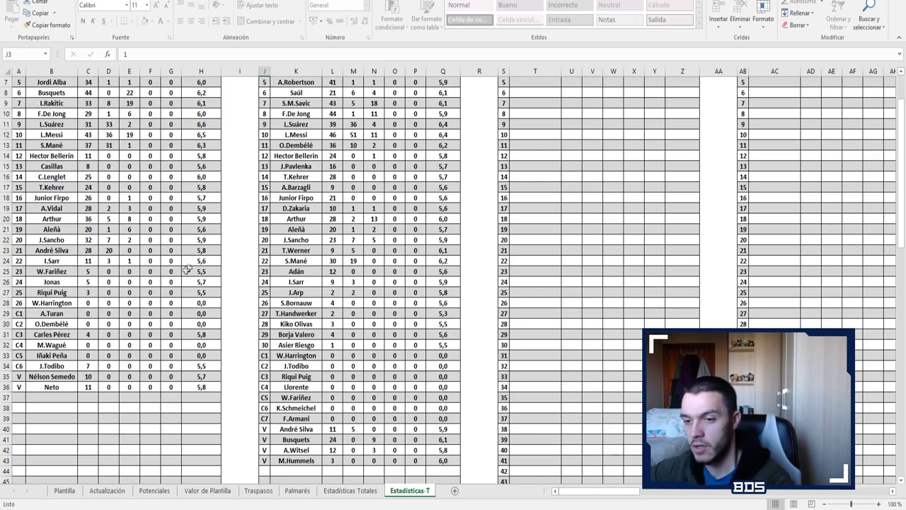
{"action": "scroll", "coordinate": [204, 383], "scroll_direction": "up", "scroll_amount": 1}
{"action": "scroll", "coordinate": [269, 410], "scroll_direction": "down", "scroll_amount": 1}
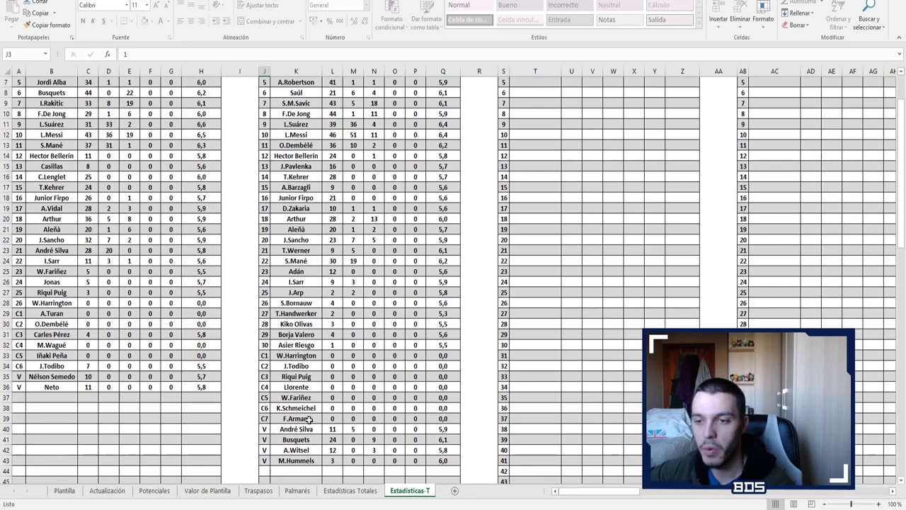
{"action": "scroll", "coordinate": [310, 420], "scroll_direction": "up", "scroll_amount": 2}
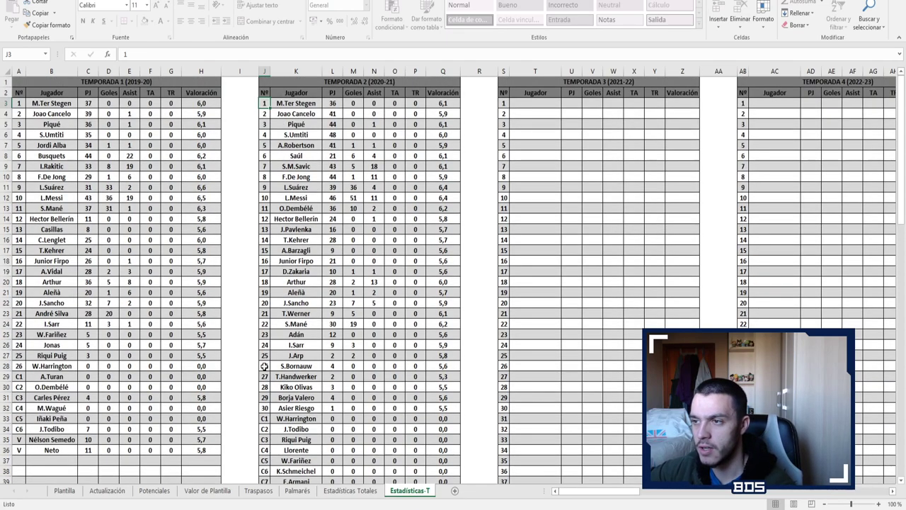
Examine the Estadísticas Totales sheet's accumulated player totals and averages, the category leader boxes and the Encuesta box.
{"action": "left_click", "coordinate": [362, 490]}
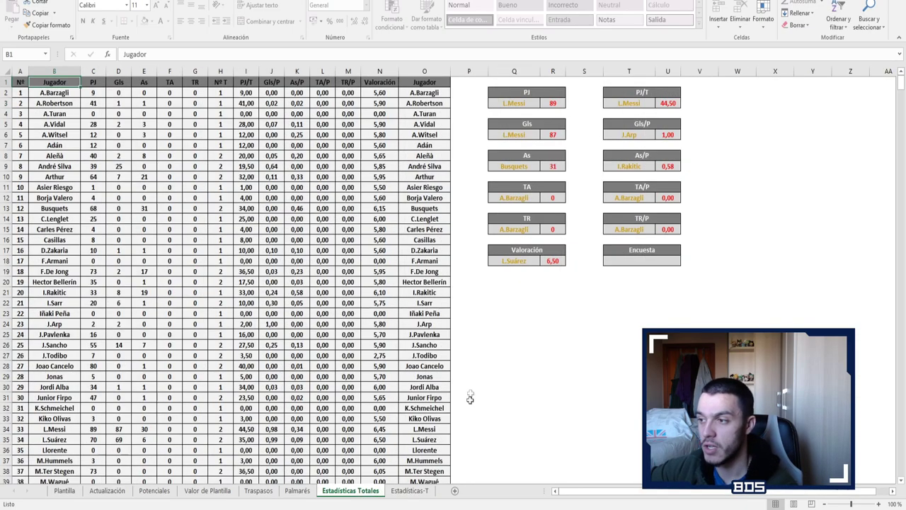
{"action": "scroll", "coordinate": [131, 297], "scroll_direction": "down", "scroll_amount": 6}
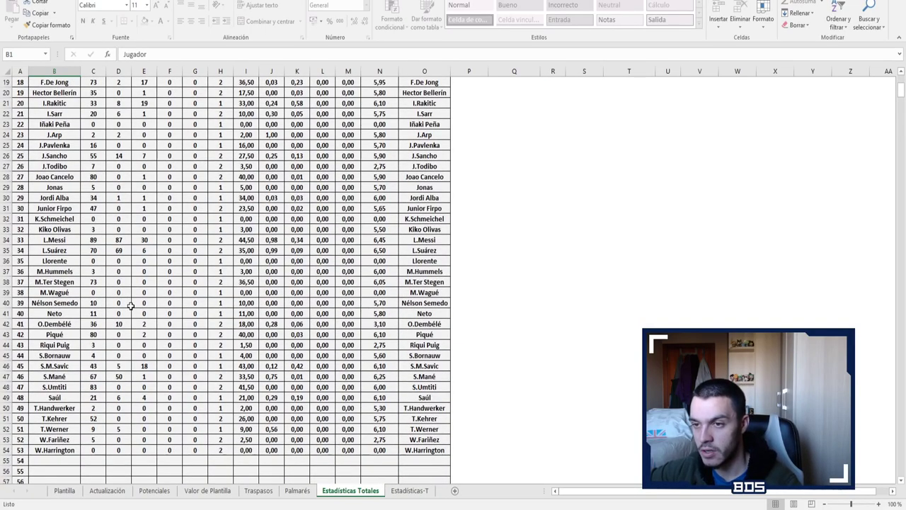
{"action": "scroll", "coordinate": [131, 305], "scroll_direction": "up", "scroll_amount": 6}
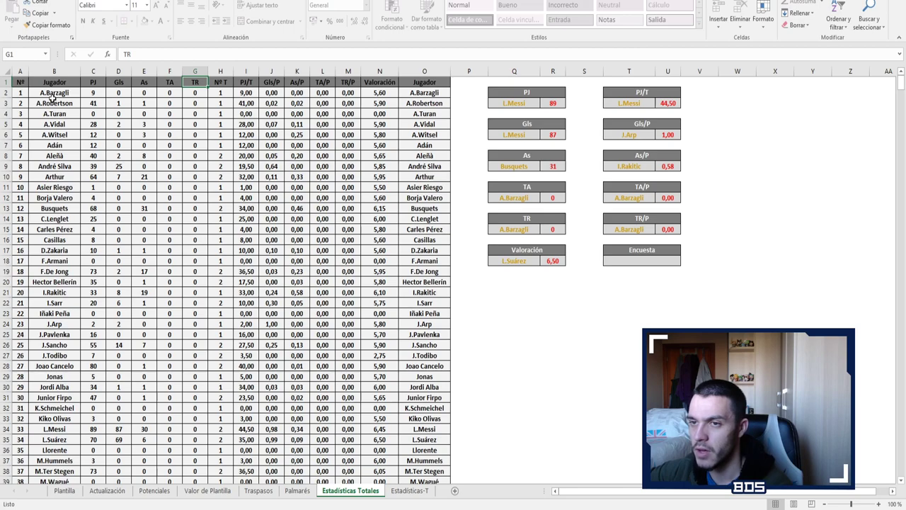
{"action": "left_click", "coordinate": [56, 90]}
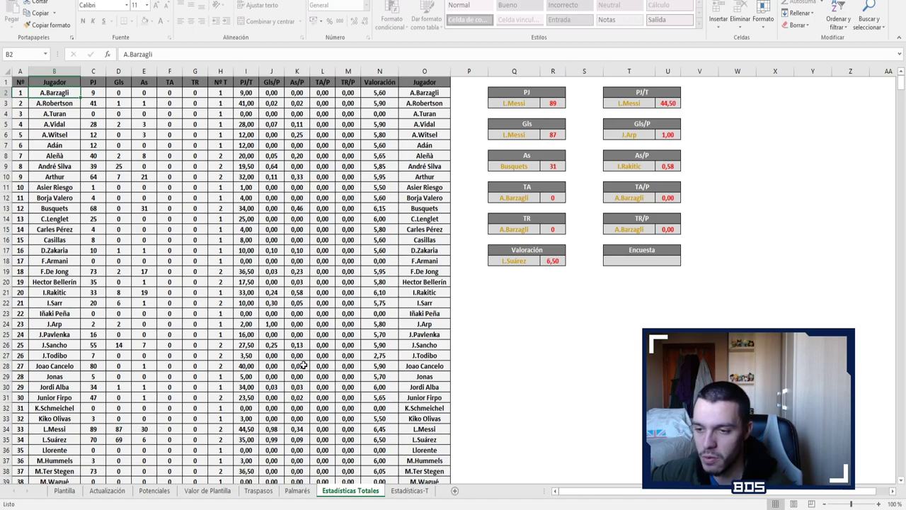
{"action": "scroll", "coordinate": [303, 364], "scroll_direction": "down", "scroll_amount": 6}
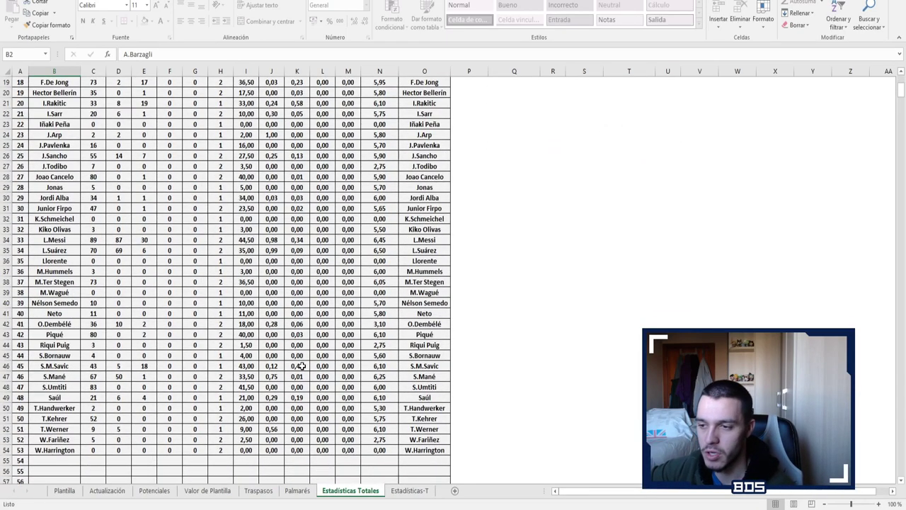
{"action": "scroll", "coordinate": [351, 369], "scroll_direction": "up", "scroll_amount": 5}
{"action": "scroll", "coordinate": [351, 369], "scroll_direction": "up", "scroll_amount": 1}
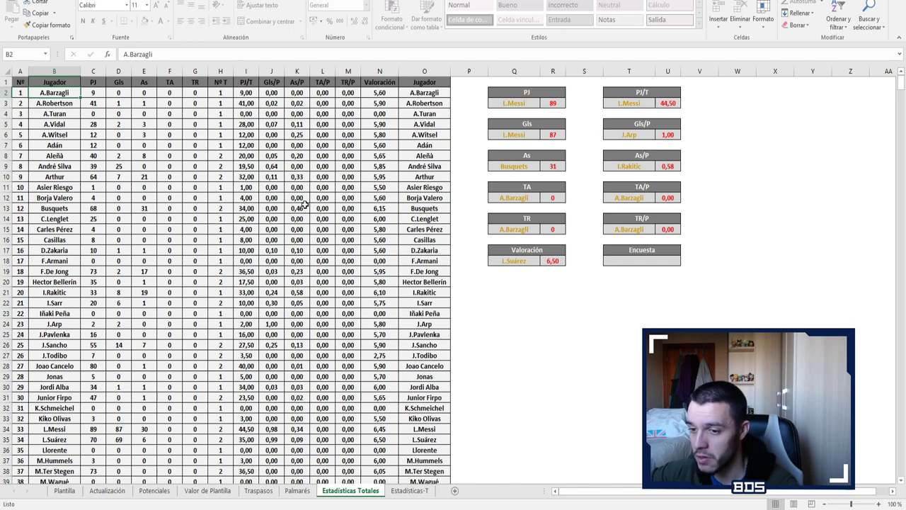
{"action": "scroll", "coordinate": [310, 391], "scroll_direction": "down", "scroll_amount": 3}
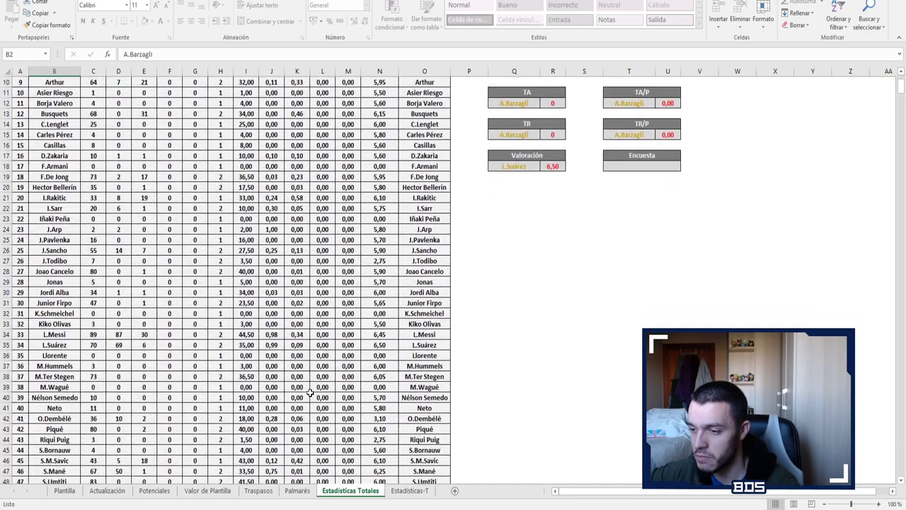
{"action": "scroll", "coordinate": [310, 391], "scroll_direction": "down", "scroll_amount": 2}
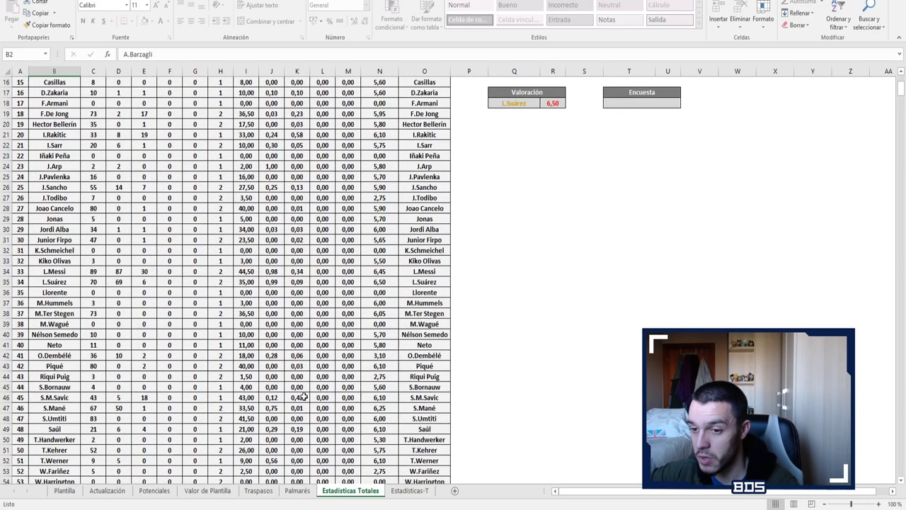
{"action": "scroll", "coordinate": [302, 398], "scroll_direction": "down", "scroll_amount": 1}
{"action": "scroll", "coordinate": [305, 397], "scroll_direction": "up", "scroll_amount": 6}
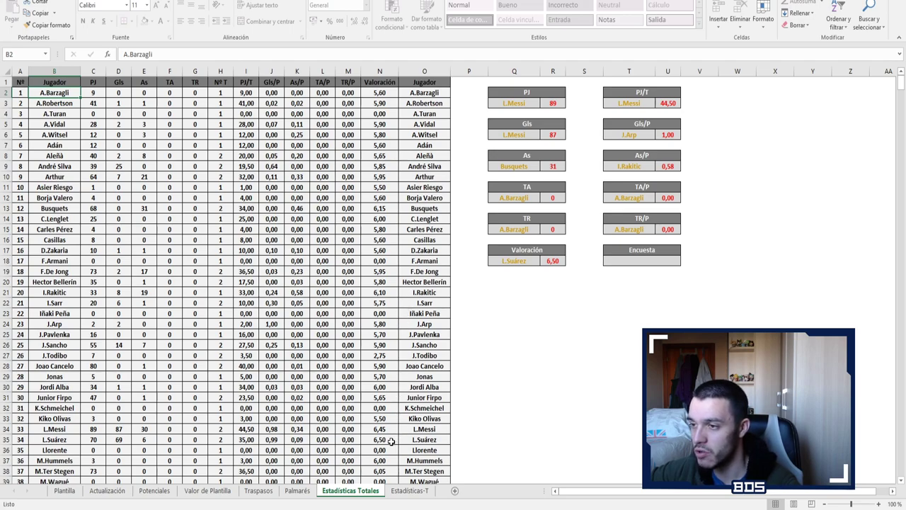
{"action": "scroll", "coordinate": [391, 432], "scroll_direction": "down", "scroll_amount": 3}
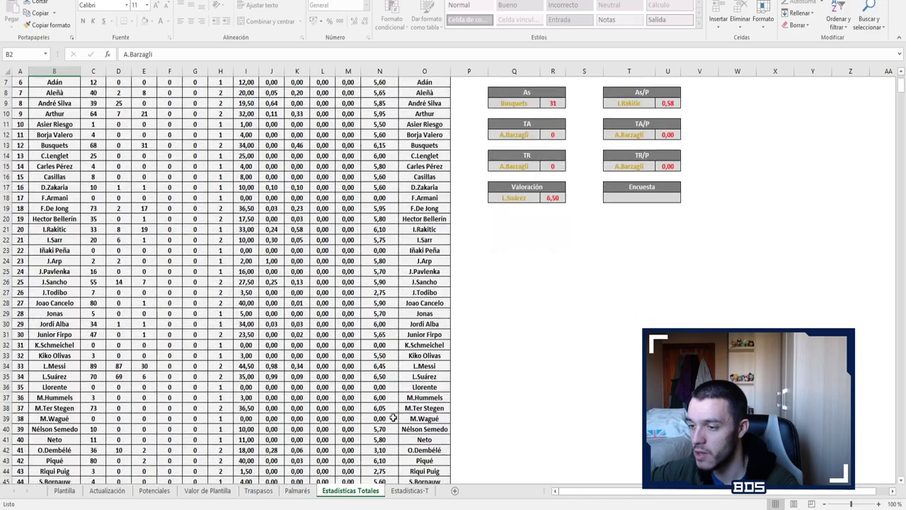
{"action": "scroll", "coordinate": [393, 417], "scroll_direction": "down", "scroll_amount": 2}
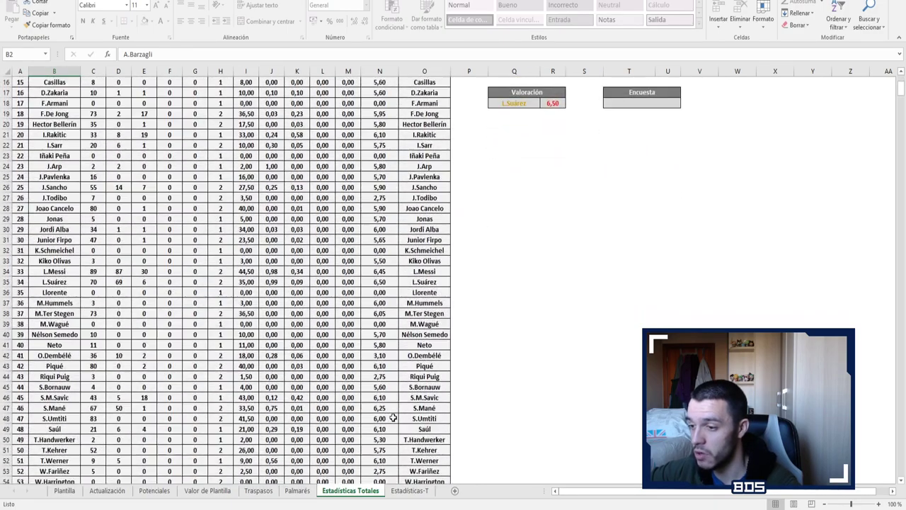
{"action": "scroll", "coordinate": [393, 418], "scroll_direction": "up", "scroll_amount": 5}
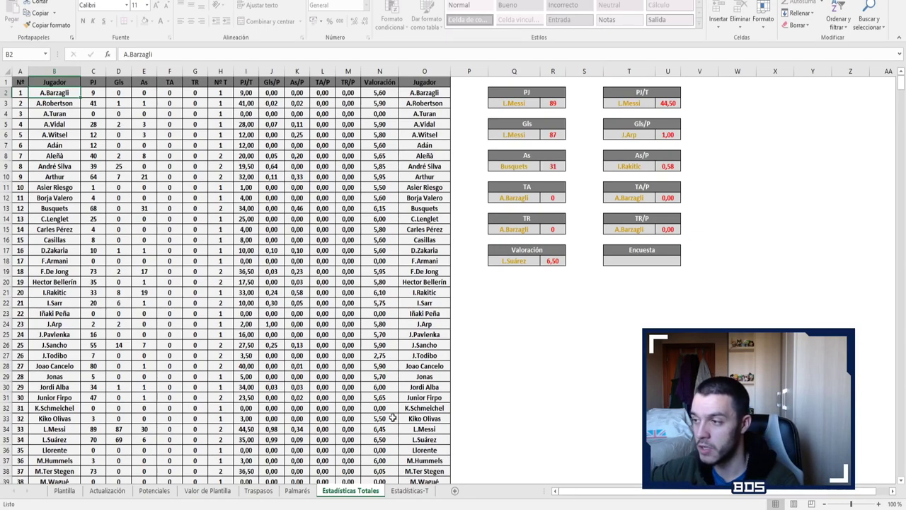
{"action": "left_click", "coordinate": [664, 261]}
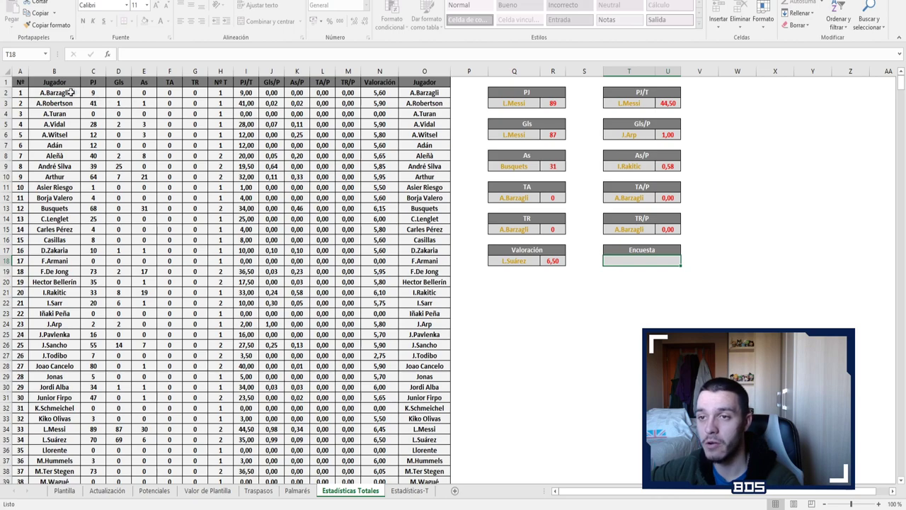
{"action": "left_click", "coordinate": [71, 93]}
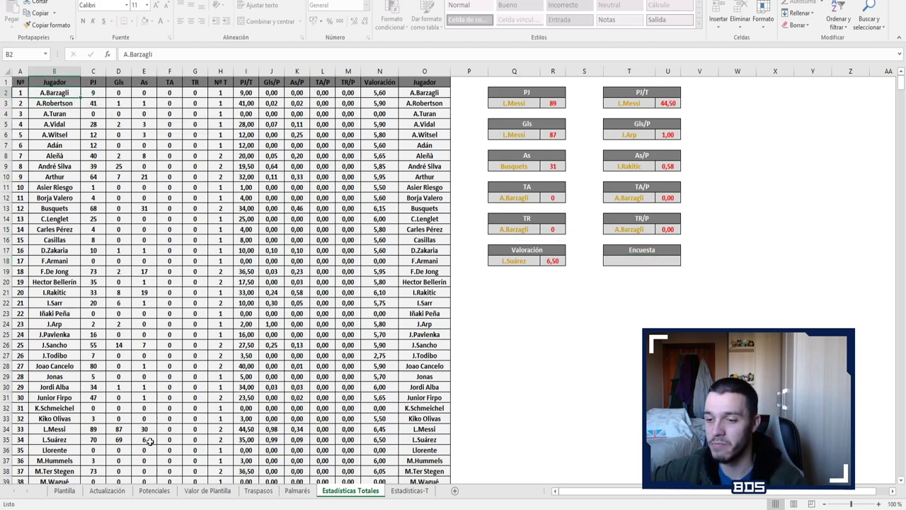
Return to the Plantilla sheet, switch to OBS and change the recording to the full-screen webcam scene.
{"action": "left_click", "coordinate": [64, 491]}
{"action": "key", "text": "alt+Tab"}
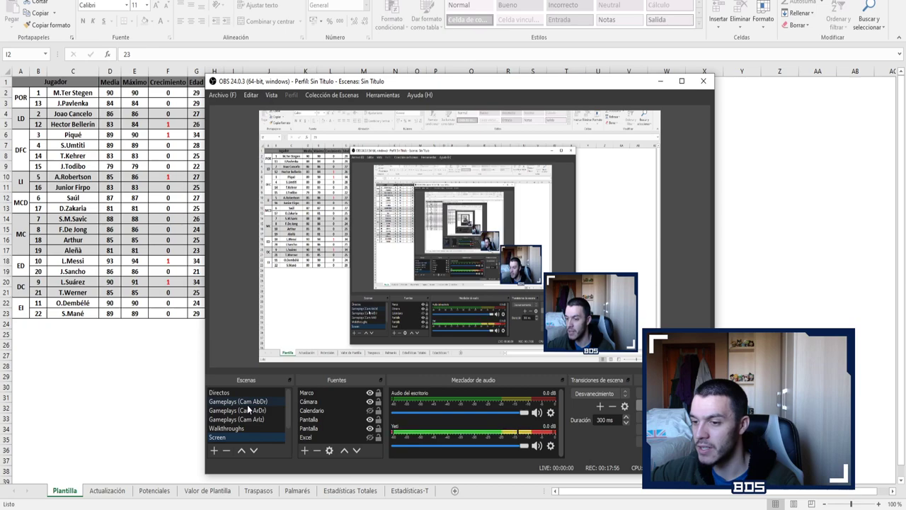
{"action": "scroll", "coordinate": [245, 409], "scroll_direction": "down", "scroll_amount": 1}
{"action": "left_click", "coordinate": [235, 429]}
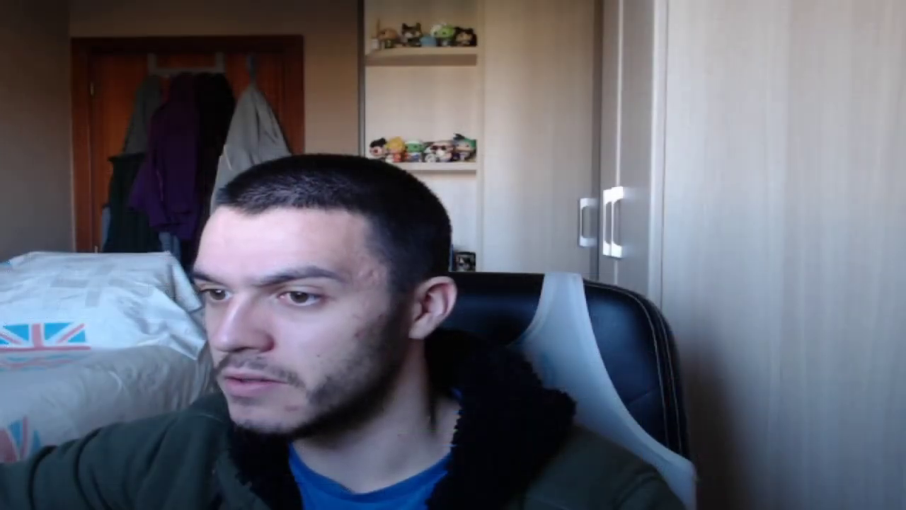